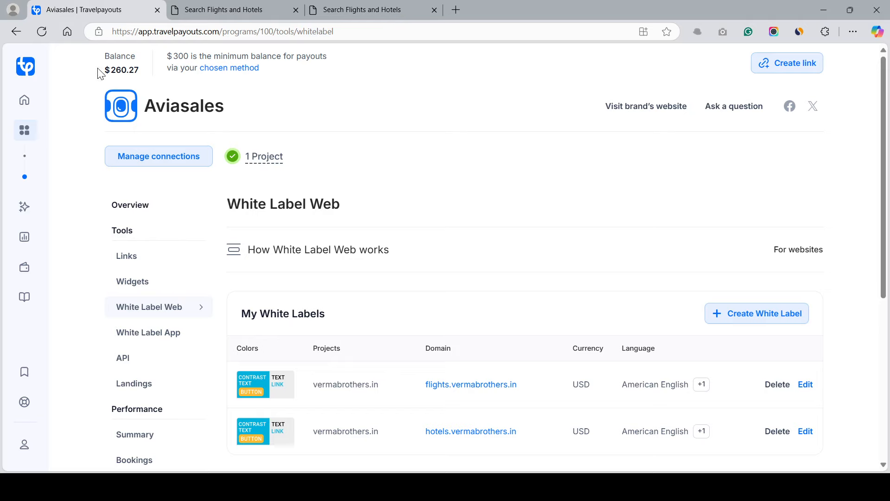
# Examine the Aviasales White Label Web page, including the account balance and the My White Labels list
pyautogui.moveTo(99, 69); pyautogui.dragTo(140, 69)
pyautogui.click(397, 90)
pyautogui.scroll(-6, 397, 93)
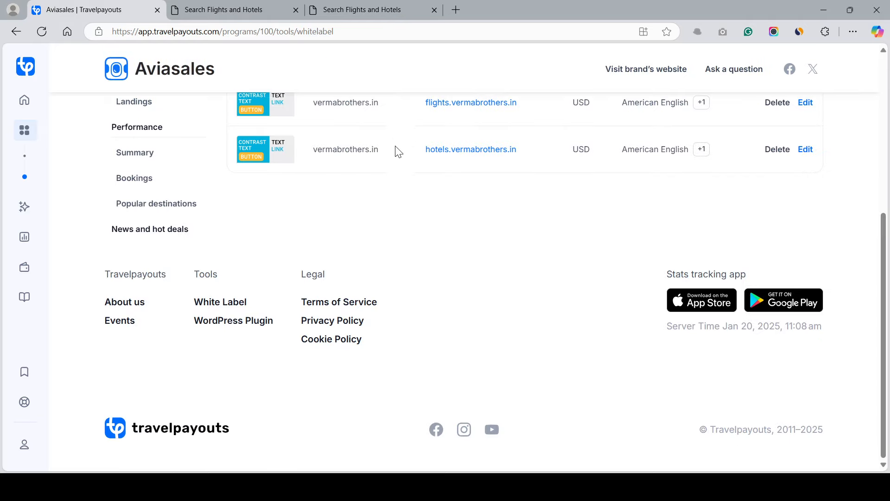
pyautogui.scroll(6, 397, 149)
pyautogui.moveTo(22, 145)
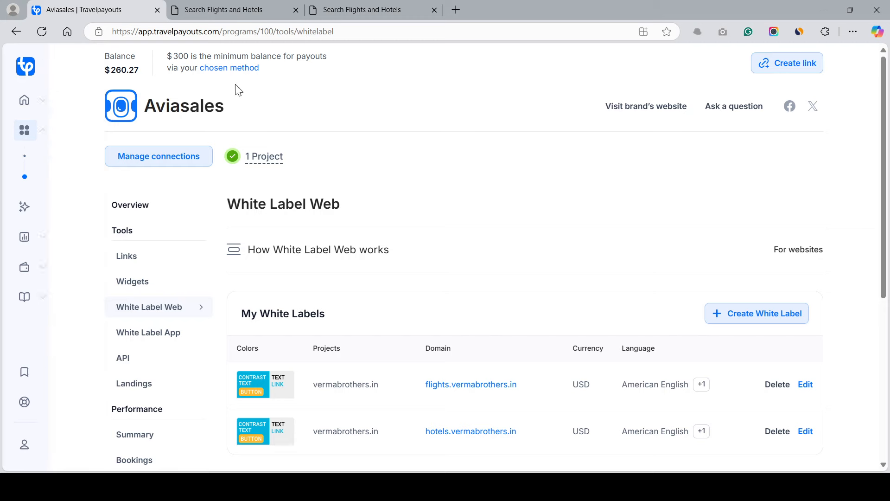
pyautogui.scroll(-6, 415, 133)
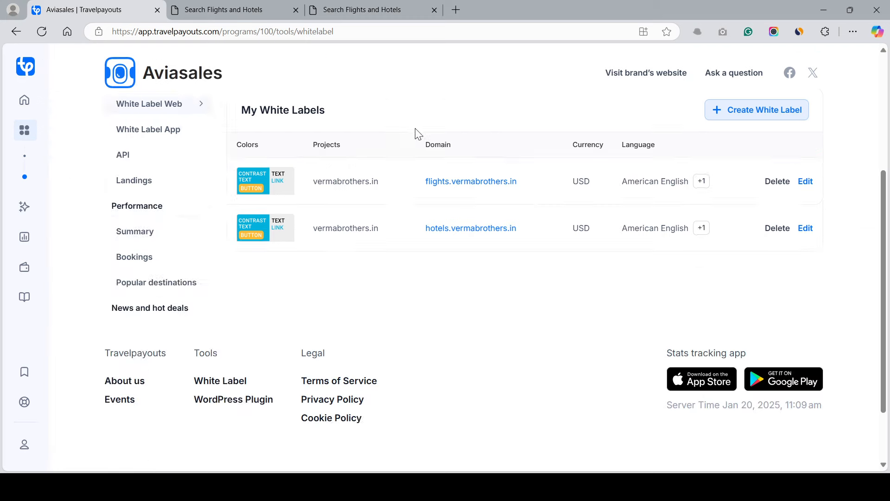
pyautogui.scroll(6, 405, 234)
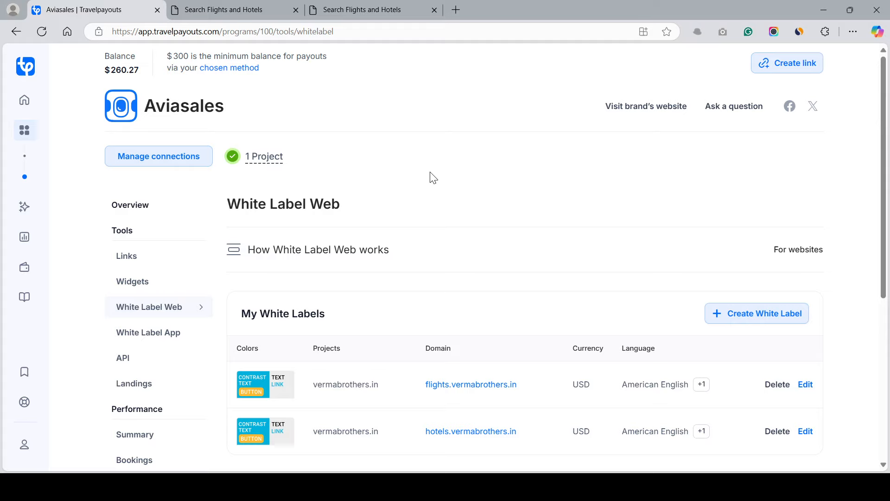
pyautogui.scroll(-5, 434, 179)
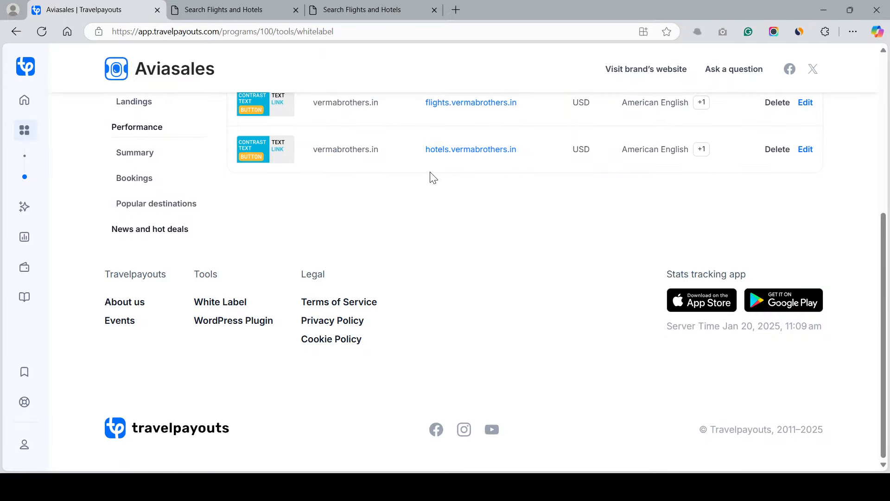
pyautogui.scroll(5, 431, 175)
pyautogui.scroll(-5, 431, 176)
pyautogui.scroll(5, 443, 222)
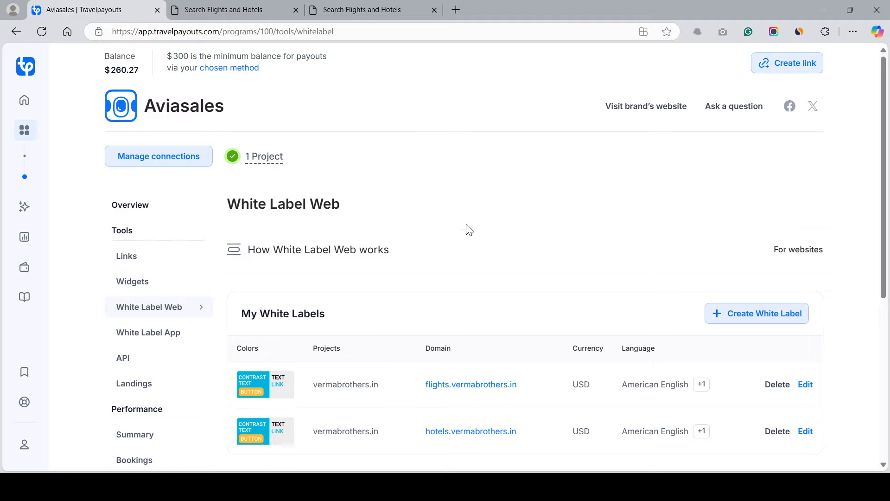
pyautogui.scroll(-4, 466, 229)
pyautogui.scroll(5, 467, 218)
pyautogui.scroll(-2, 470, 182)
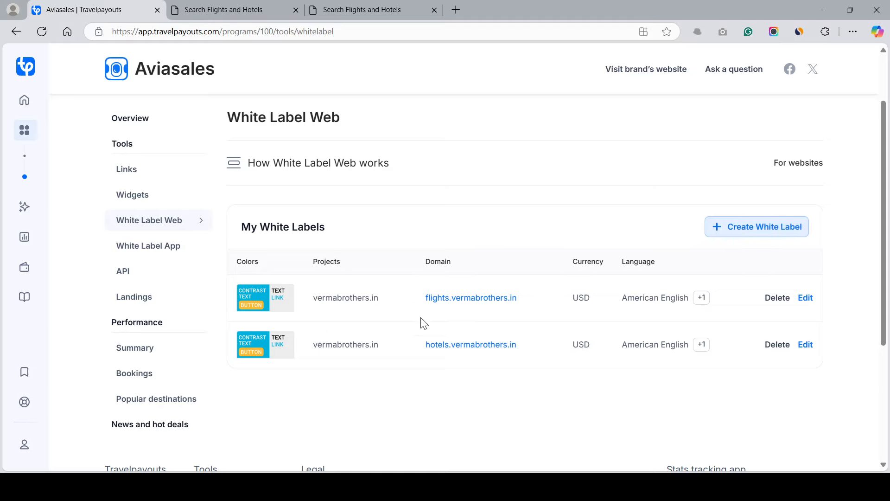
pyautogui.scroll(-3, 510, 312)
pyautogui.scroll(3, 512, 312)
pyautogui.scroll(-1, 436, 362)
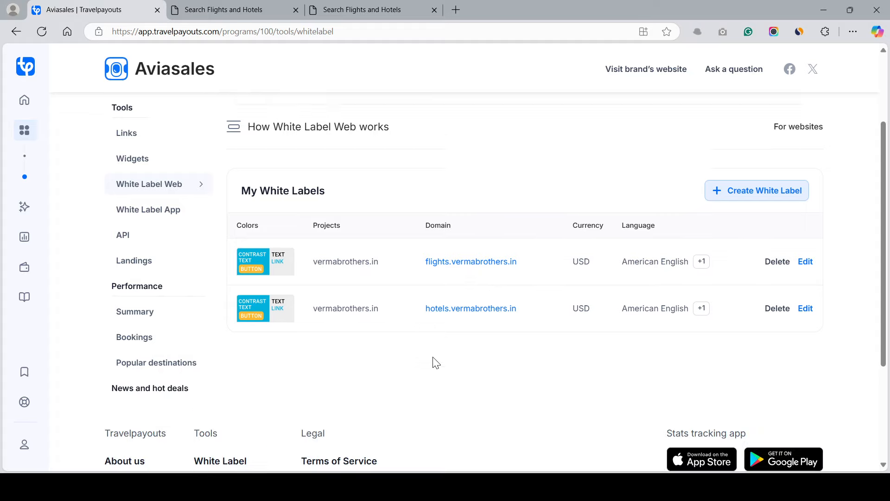
pyautogui.scroll(-1, 438, 352)
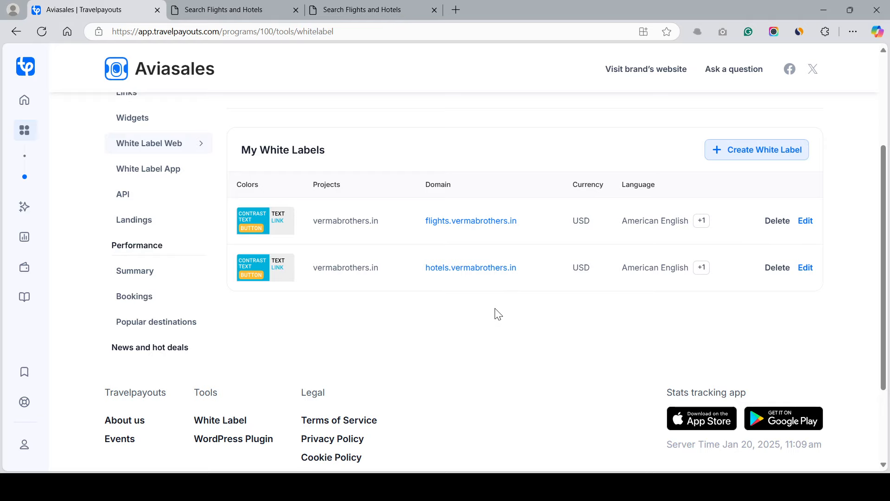
pyautogui.scroll(4, 496, 314)
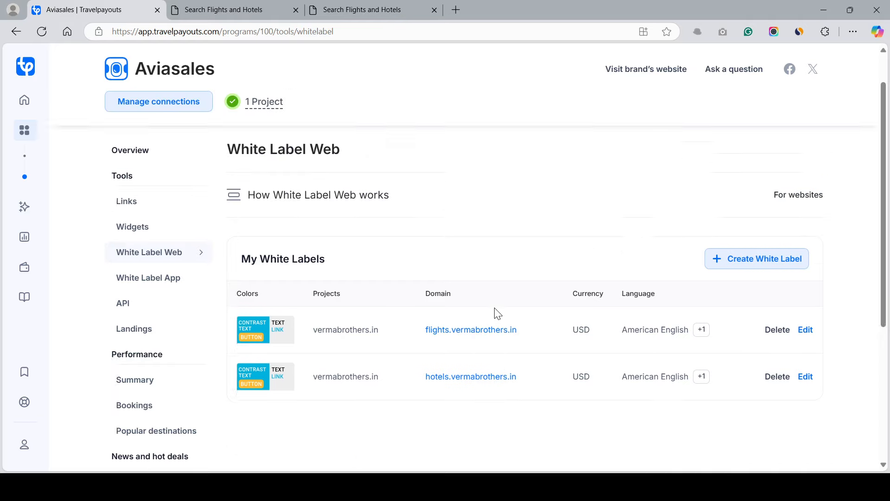
# View the hotels.vermabrothers.in white label site, checking its web address, hotel search form and page content
pyautogui.click(240, 11)
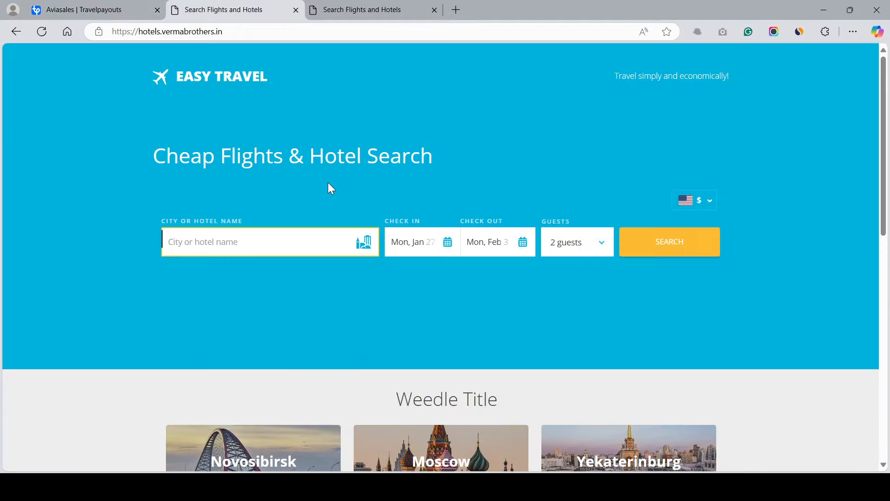
pyautogui.scroll(-10, 330, 180)
pyautogui.scroll(10, 329, 180)
pyautogui.click(125, 35)
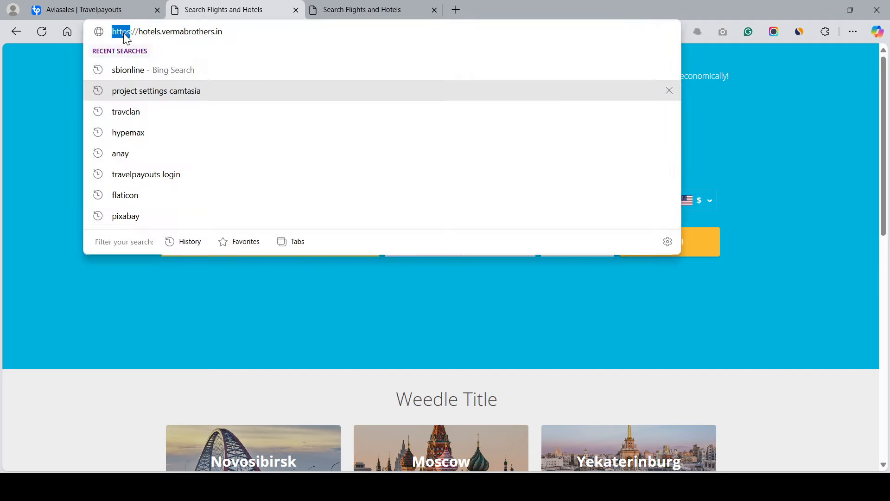
pyautogui.click(49, 86)
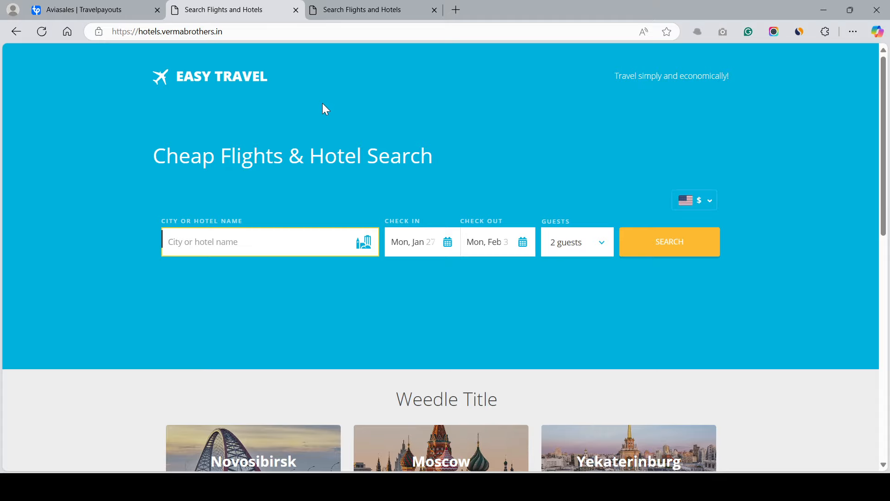
pyautogui.scroll(-4, 304, 103)
pyautogui.scroll(4, 316, 83)
# View the flights.vermabrothers.in white label site and look through its flight search page
pyautogui.click(381, 6)
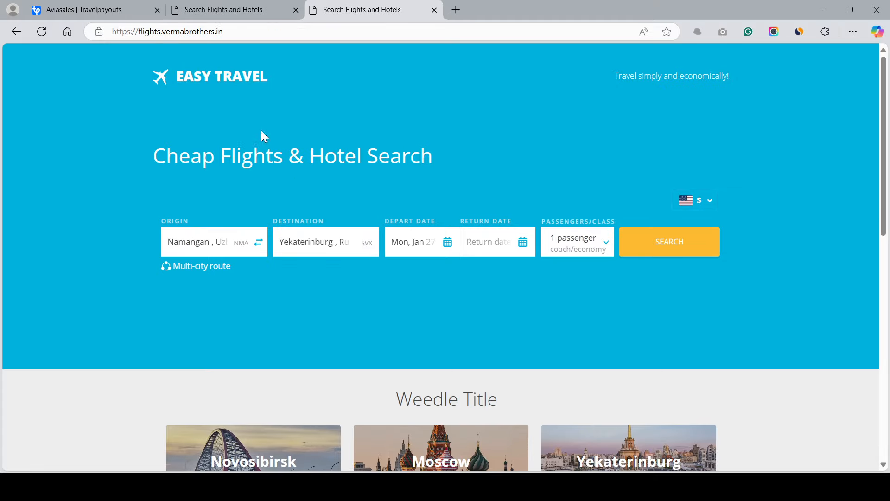
pyautogui.scroll(-10, 307, 123)
pyautogui.scroll(10, 308, 123)
# Return to the Travelpayouts White Label Web page and examine the flights and hotels white label entries
pyautogui.click(136, 13)
pyautogui.scroll(-3, 455, 201)
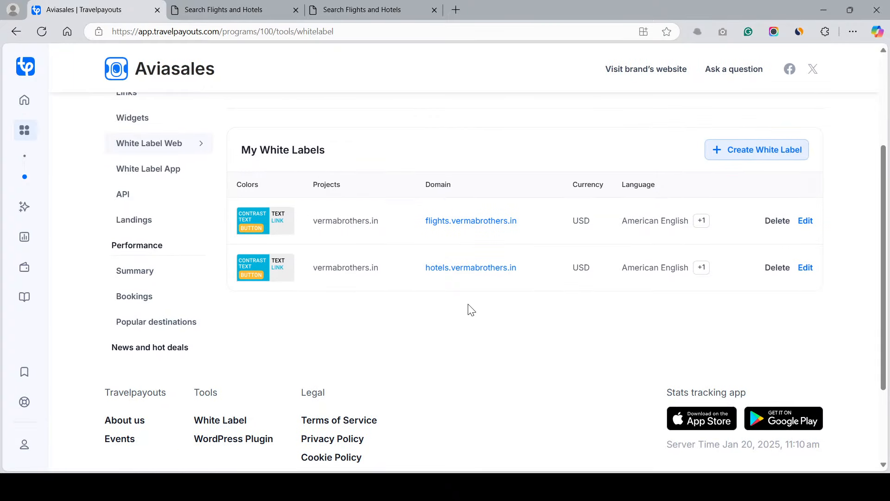
pyautogui.scroll(3, 468, 309)
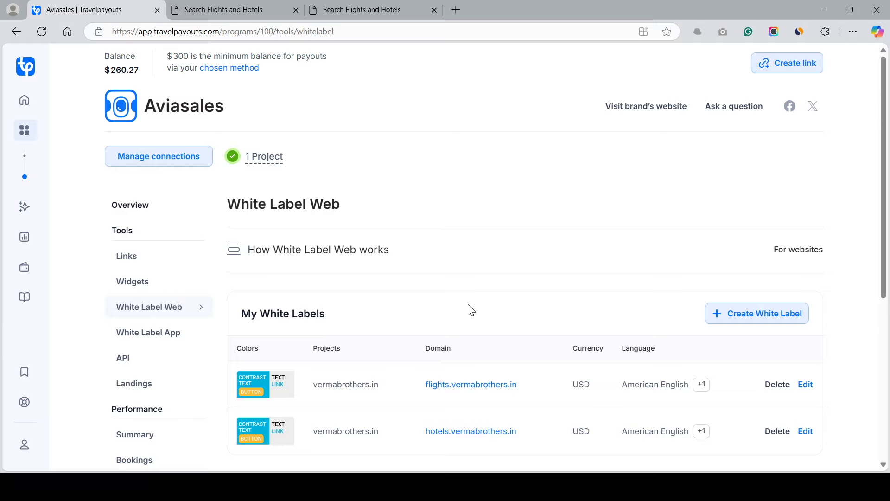
pyautogui.scroll(-6, 487, 297)
pyautogui.scroll(5, 541, 248)
pyautogui.scroll(-3, 461, 306)
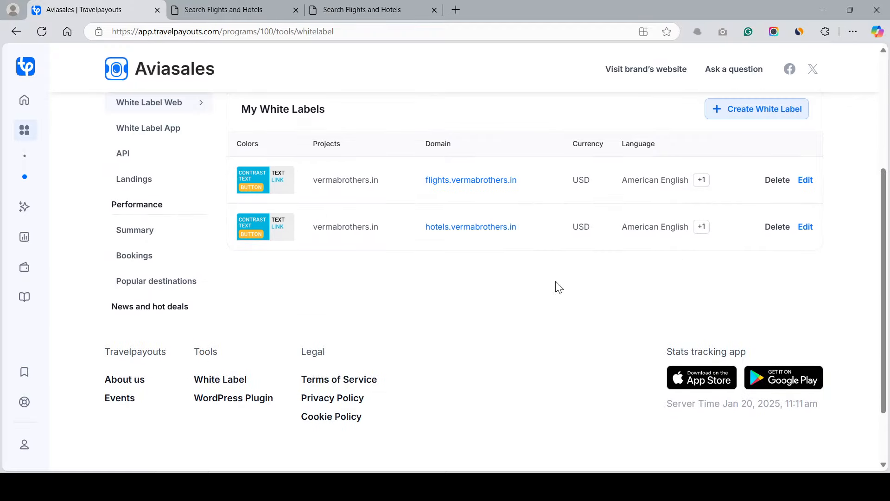
pyautogui.scroll(4, 559, 287)
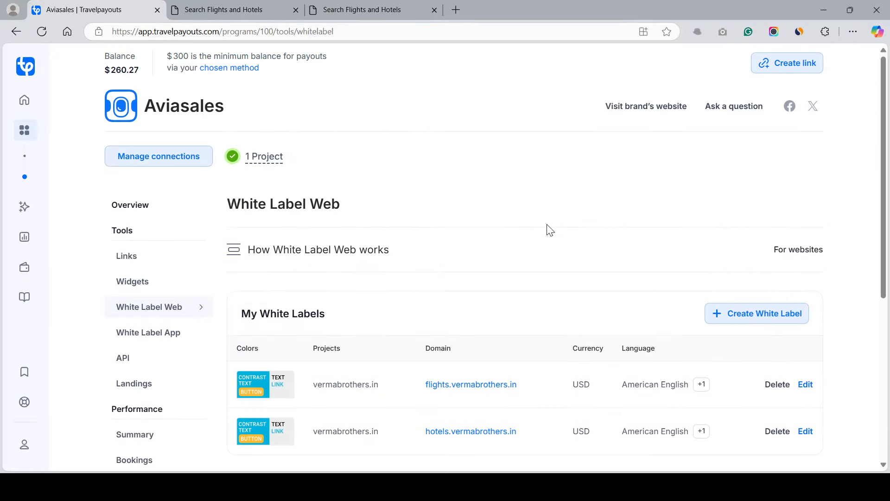
pyautogui.scroll(-5, 547, 237)
pyautogui.scroll(4, 543, 271)
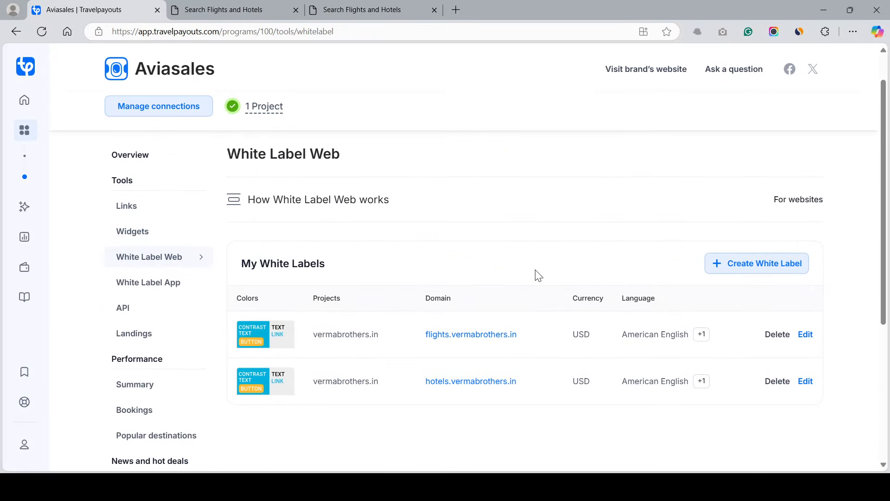
# Look through the hotels white label site from its header to the destination cards and the footer copyright line
pyautogui.click(278, 10)
pyautogui.scroll(-8, 436, 204)
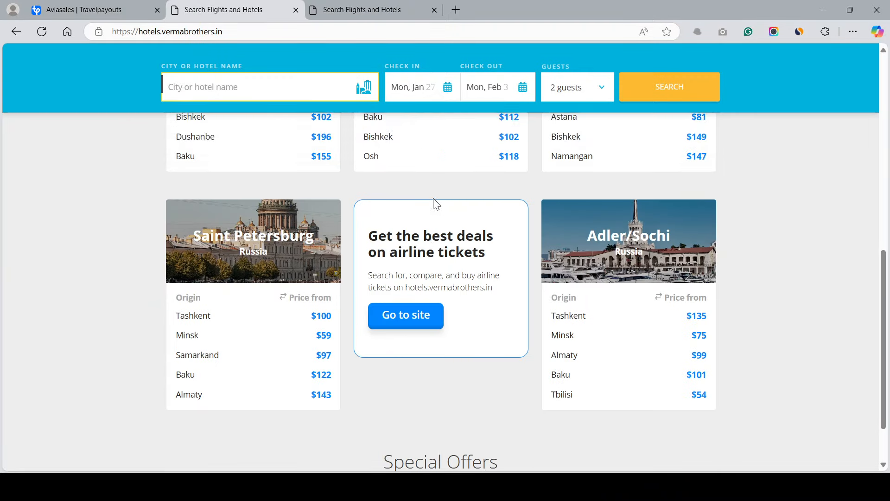
pyautogui.scroll(-2, 435, 204)
pyautogui.moveTo(374, 429); pyautogui.dragTo(473, 428)
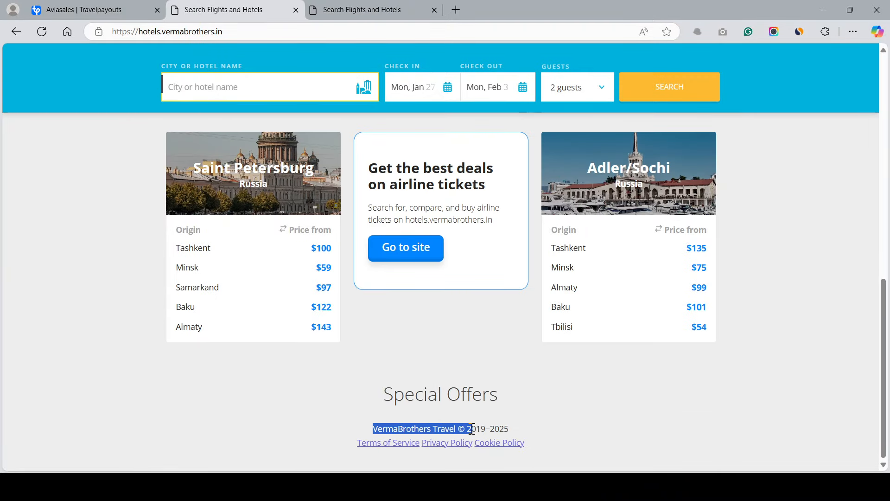
pyautogui.click(584, 429)
pyautogui.scroll(10, 603, 371)
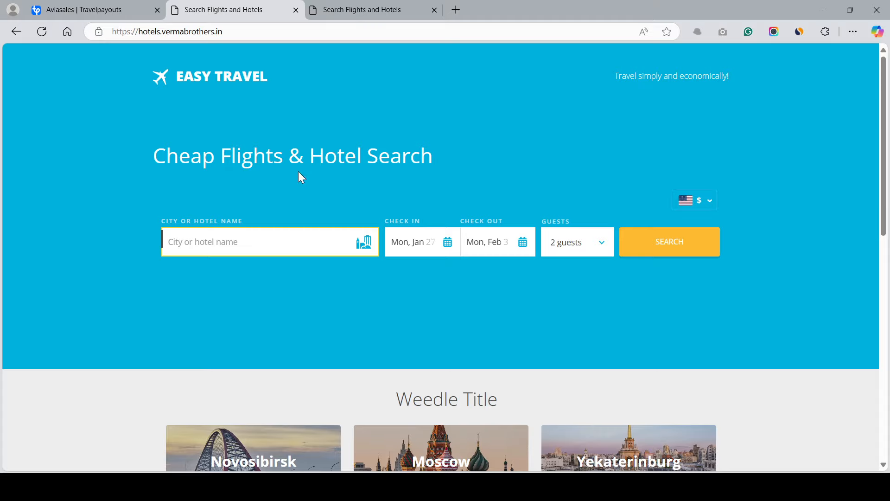
pyautogui.scroll(-8, 95, 137)
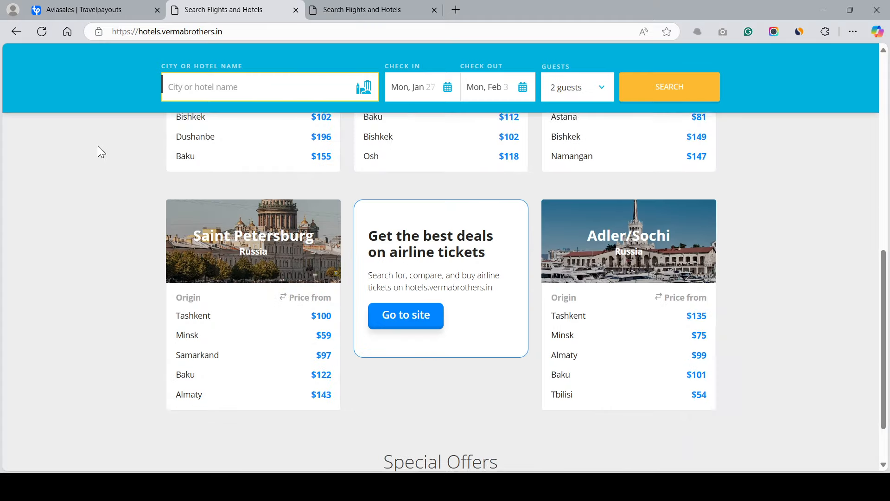
pyautogui.scroll(8, 98, 152)
pyautogui.scroll(-4, 400, 134)
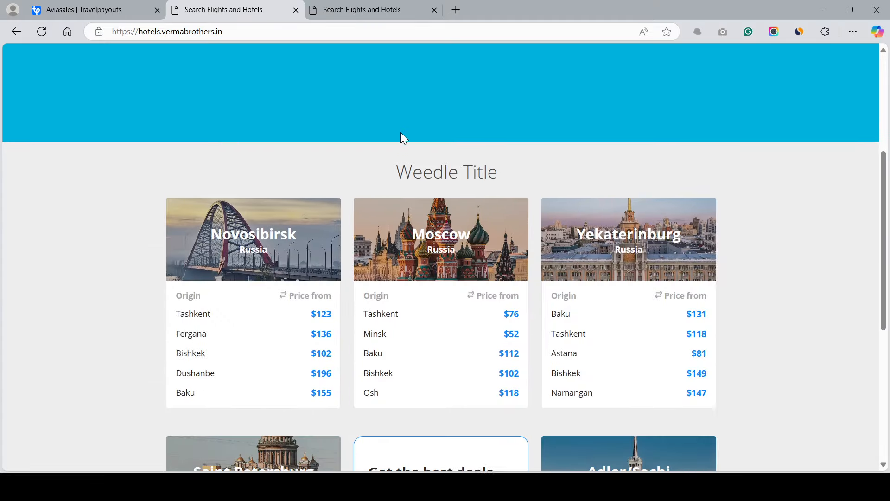
pyautogui.scroll(4, 402, 135)
# Go back to Travelpayouts, show all affiliate programs and browse the brand cards
pyautogui.click(84, 10)
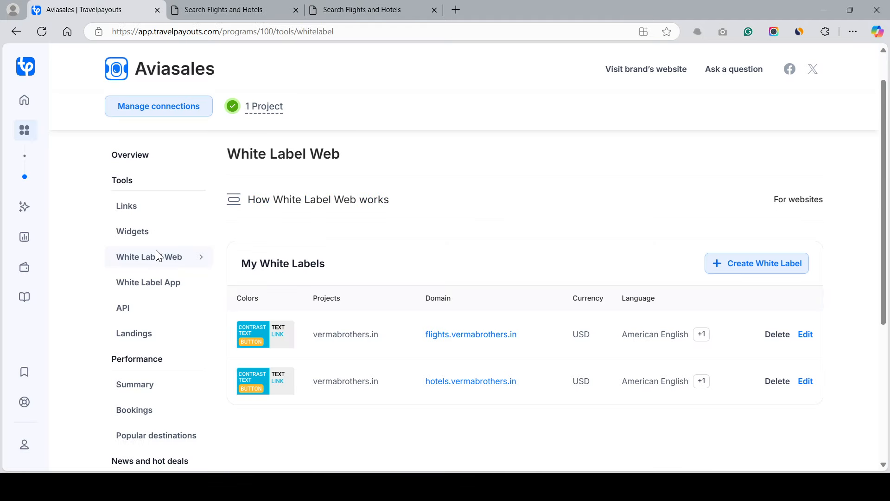
pyautogui.scroll(-1, 322, 252)
pyautogui.scroll(2, 322, 253)
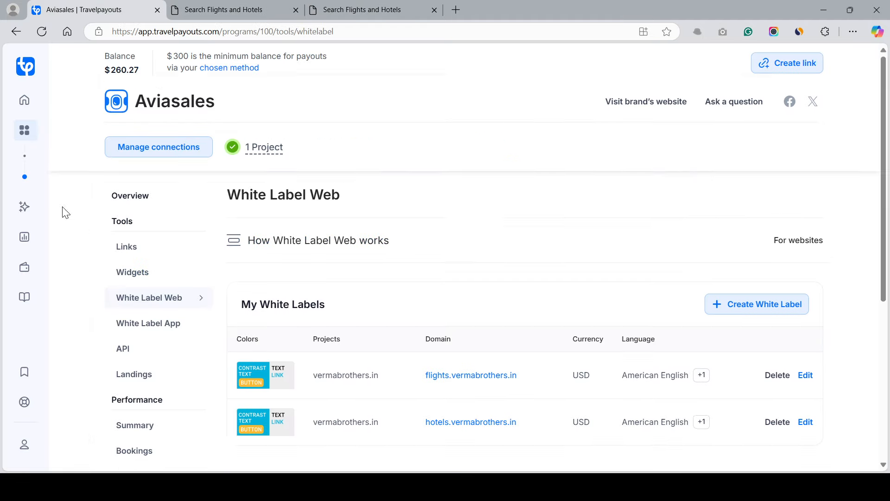
pyautogui.moveTo(24, 186)
pyautogui.click(50, 161)
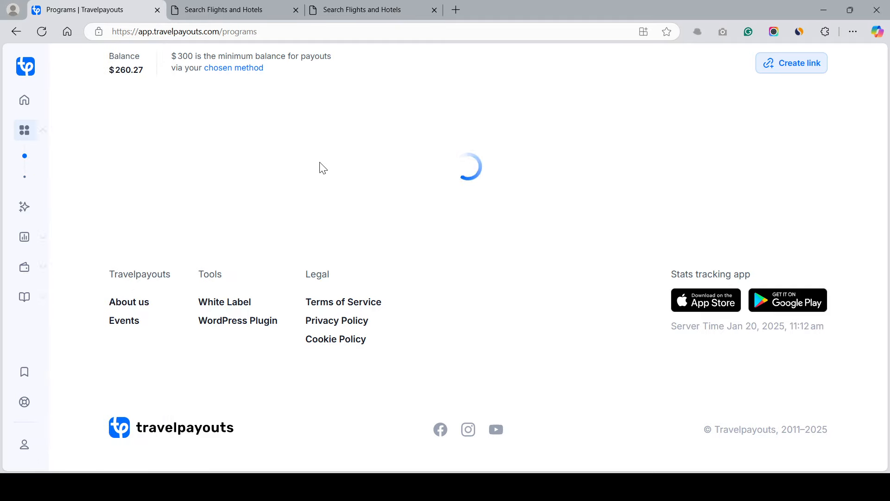
pyautogui.scroll(-8, 323, 168)
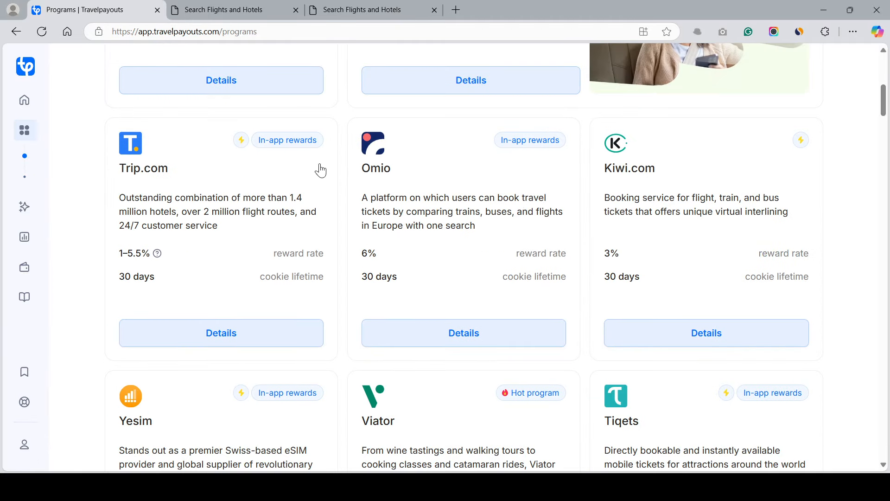
pyautogui.scroll(8, 322, 169)
# Show only the connected programs and review the Airalo, Aviasales and Hotellook cards
pyautogui.moveTo(29, 179)
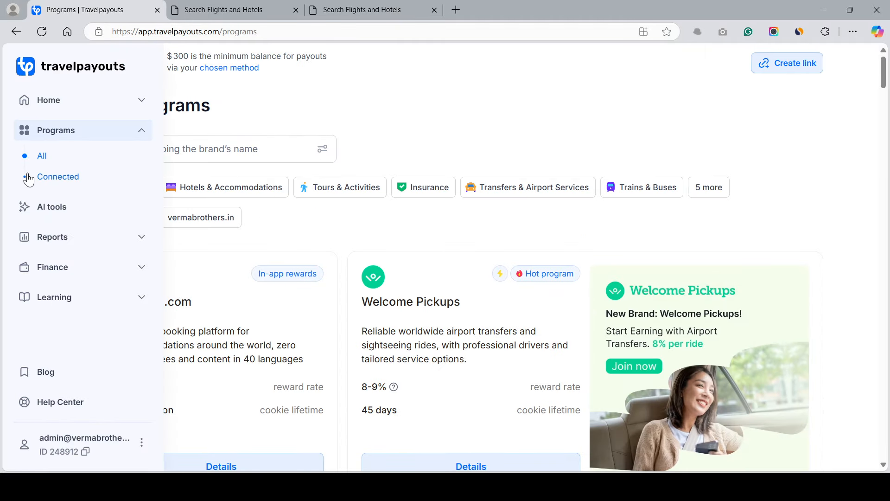
pyautogui.click(58, 178)
pyautogui.scroll(-1, 455, 266)
pyautogui.scroll(-1, 456, 266)
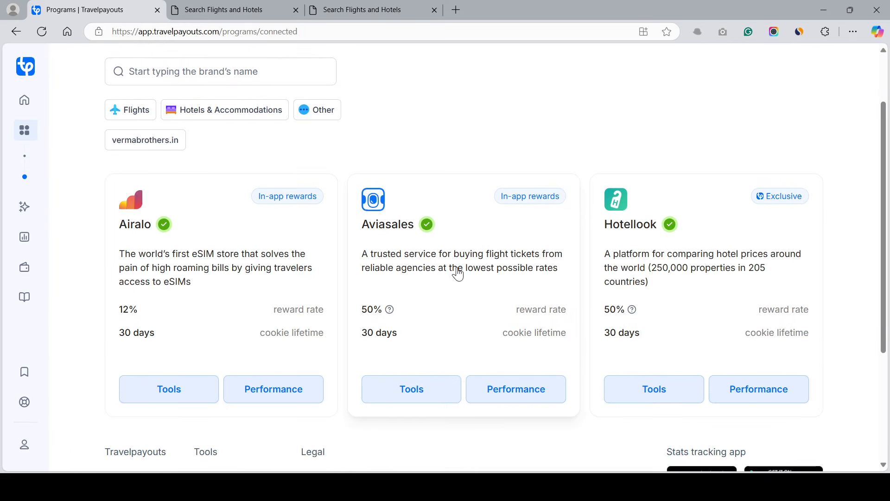
pyautogui.scroll(2, 457, 274)
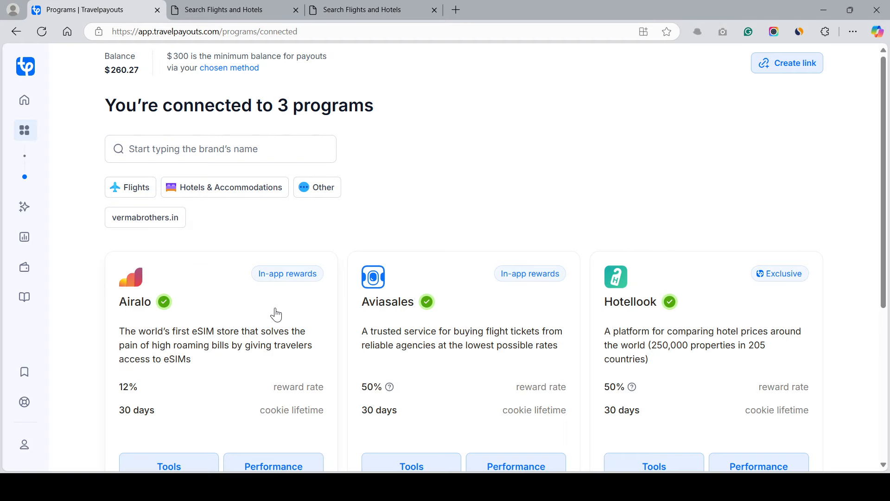
pyautogui.scroll(-1, 278, 315)
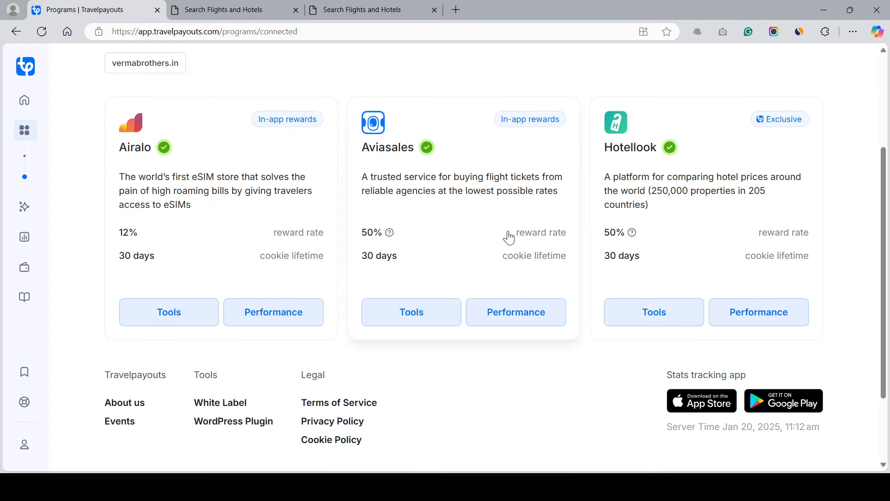
pyautogui.scroll(2, 487, 237)
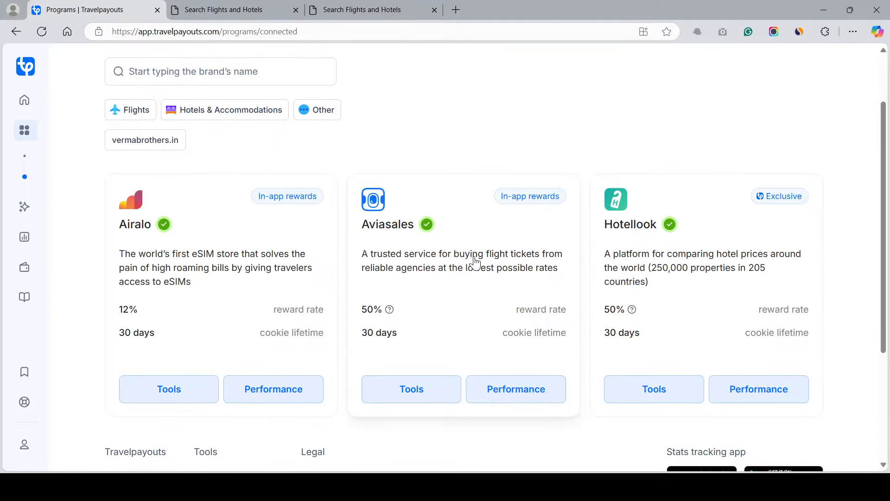
pyautogui.scroll(-3, 475, 262)
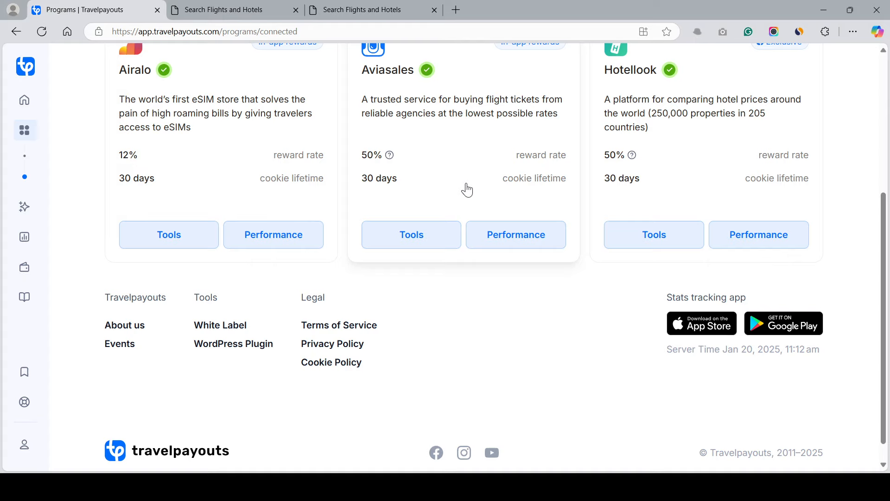
pyautogui.scroll(2, 468, 190)
pyautogui.scroll(-2, 467, 193)
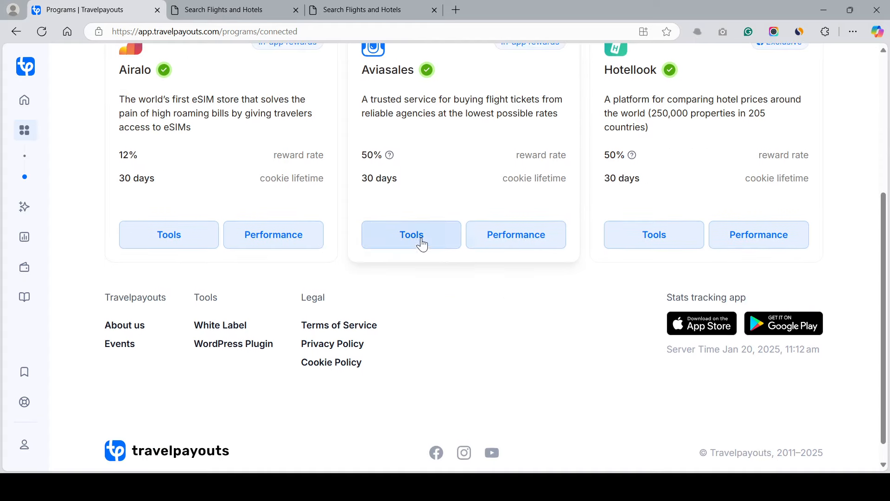
# Switch to the hotels white label site and look over its search form and destination cards
pyautogui.scroll(5, 411, 110)
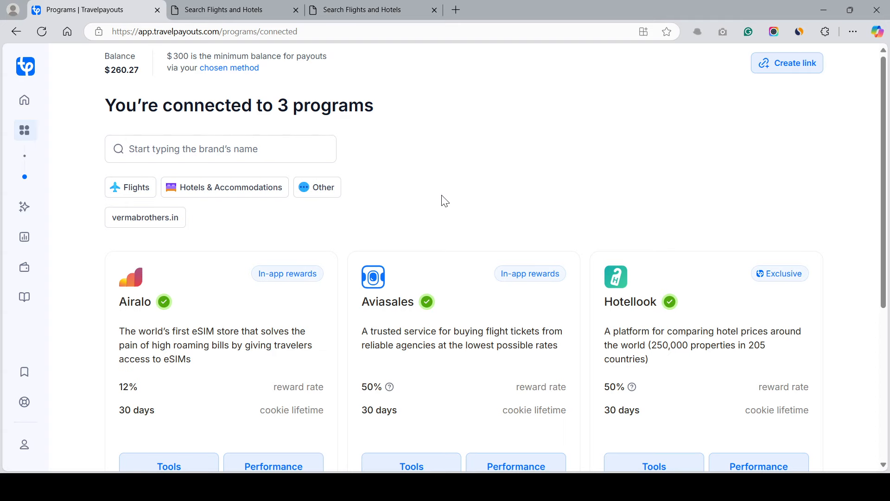
pyautogui.click(238, 11)
pyautogui.scroll(-2, 332, 215)
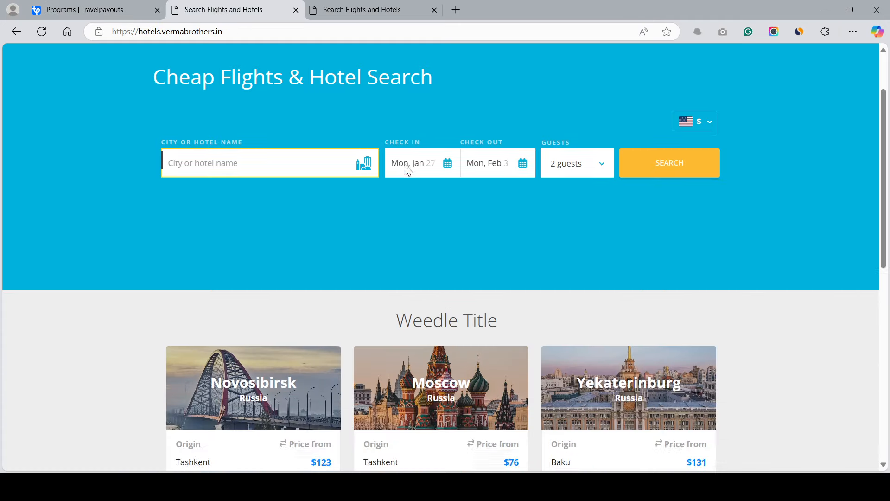
pyautogui.scroll(-6, 406, 164)
pyautogui.scroll(8, 405, 169)
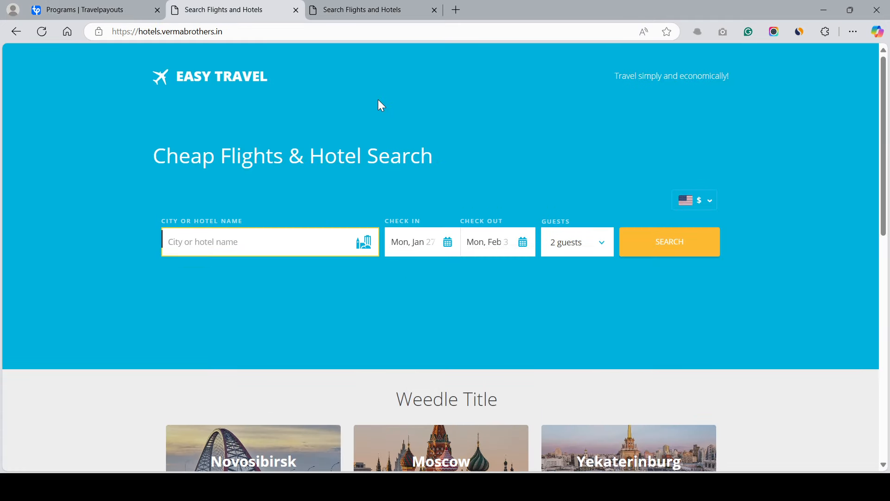
# Return to Travelpayouts, open the tools of the connected Aviasales program and review its Links page
pyautogui.click(106, 10)
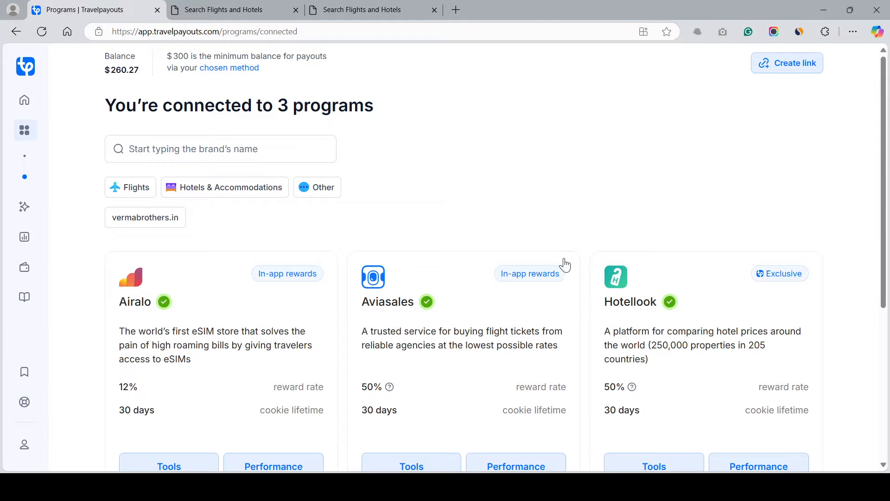
pyautogui.scroll(-3, 565, 265)
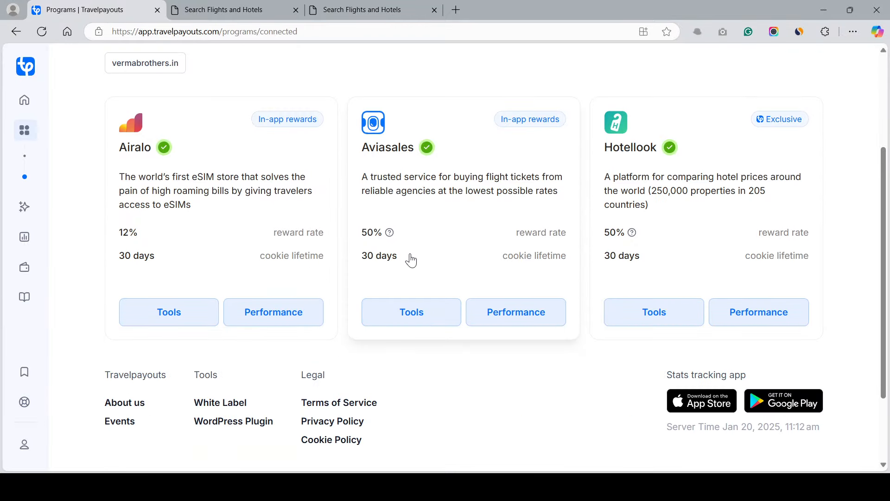
pyautogui.click(406, 321)
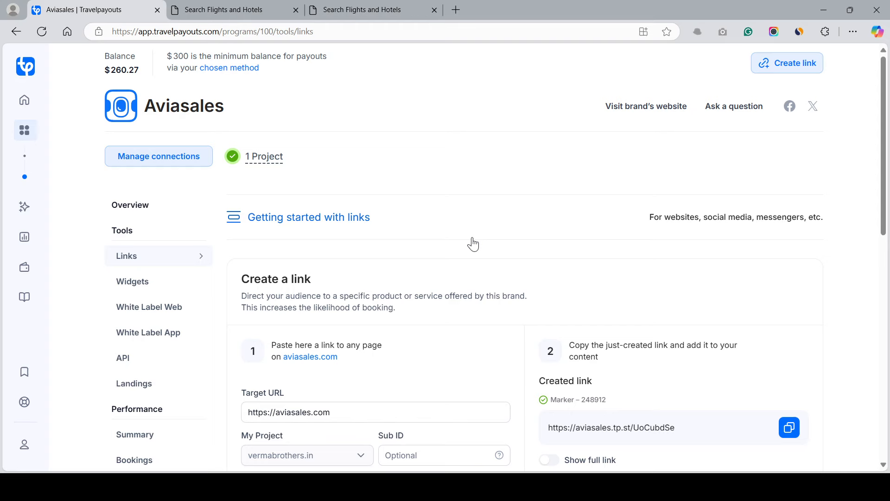
pyautogui.scroll(-7, 473, 244)
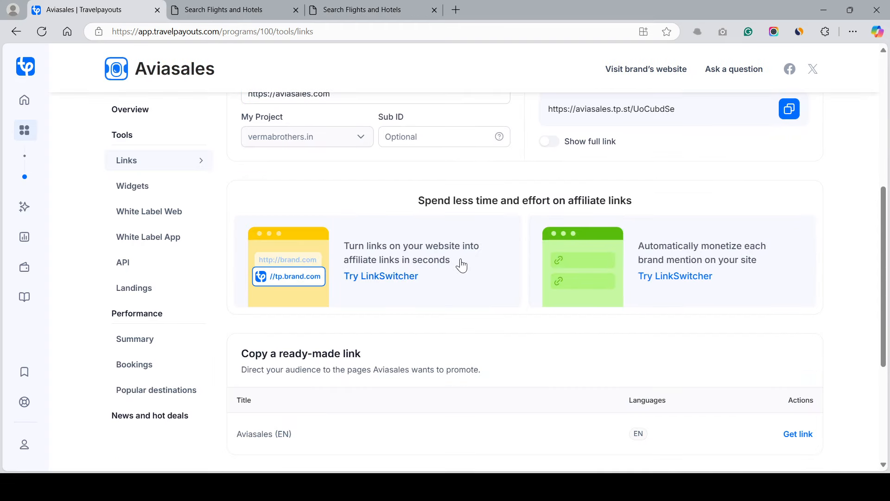
pyautogui.scroll(2, 462, 266)
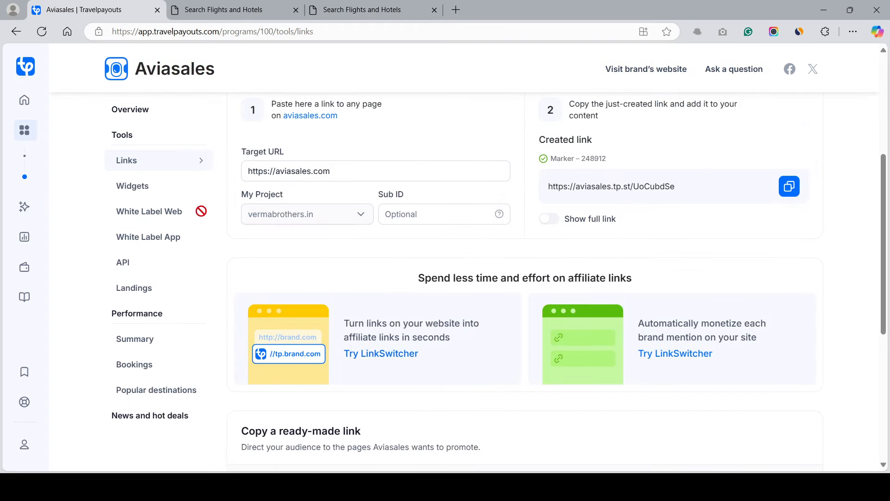
# Open the Aviasales widgets and examine the search form, flight schedule, calendar, popular routes and map widgets
pyautogui.click(123, 189)
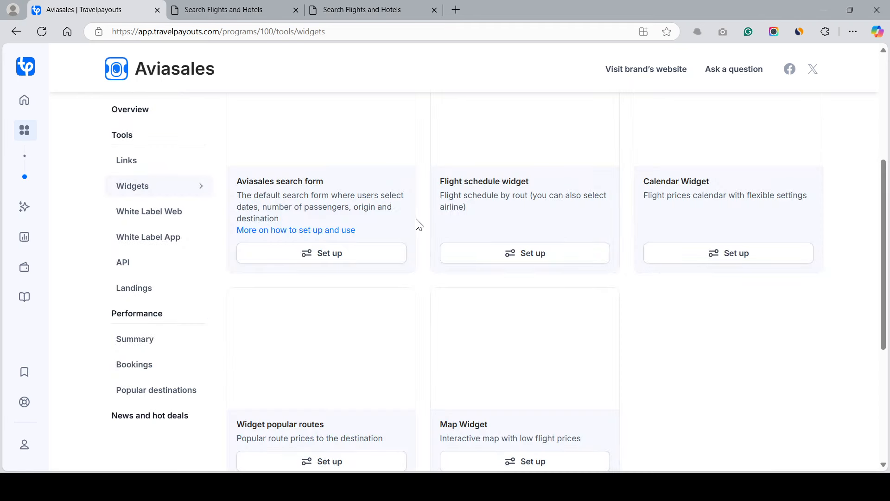
pyautogui.scroll(5, 416, 219)
pyautogui.scroll(-2, 416, 219)
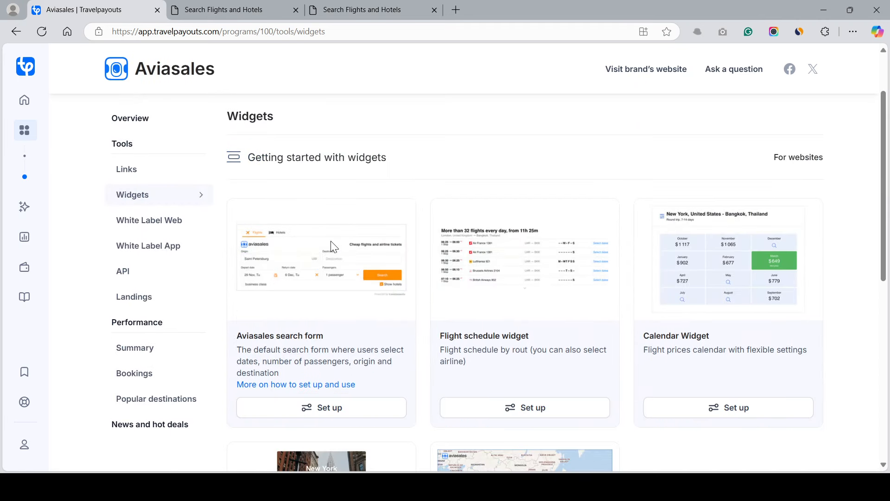
pyautogui.scroll(-2, 447, 261)
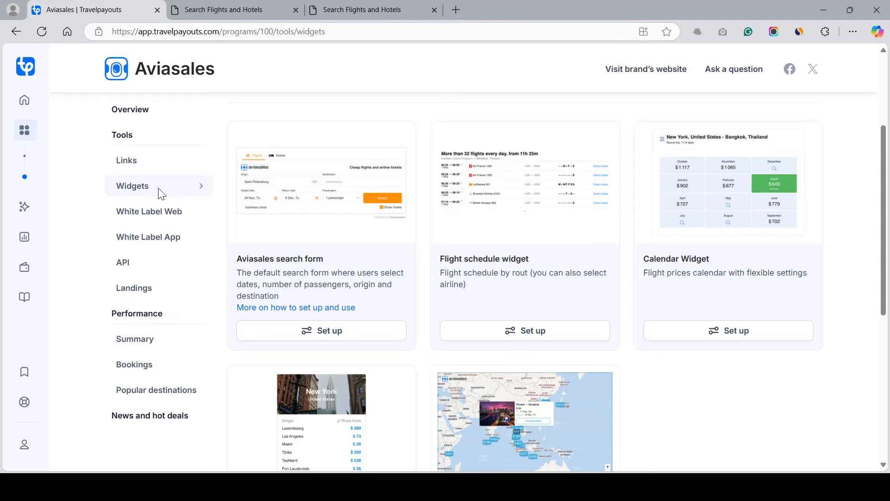
pyautogui.scroll(-1, 334, 219)
pyautogui.scroll(-2, 332, 219)
pyautogui.scroll(3, 333, 219)
pyautogui.scroll(-2, 335, 219)
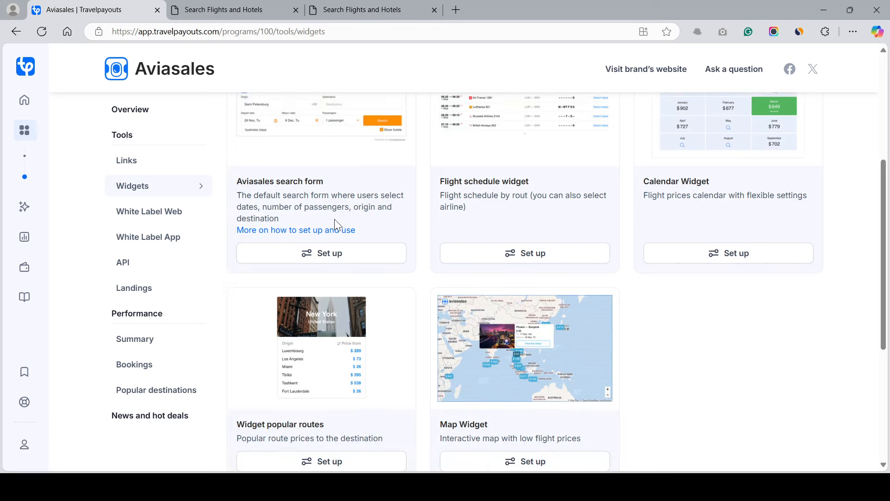
pyautogui.scroll(4, 338, 200)
pyautogui.scroll(-4, 339, 200)
pyautogui.scroll(-3, 878, 260)
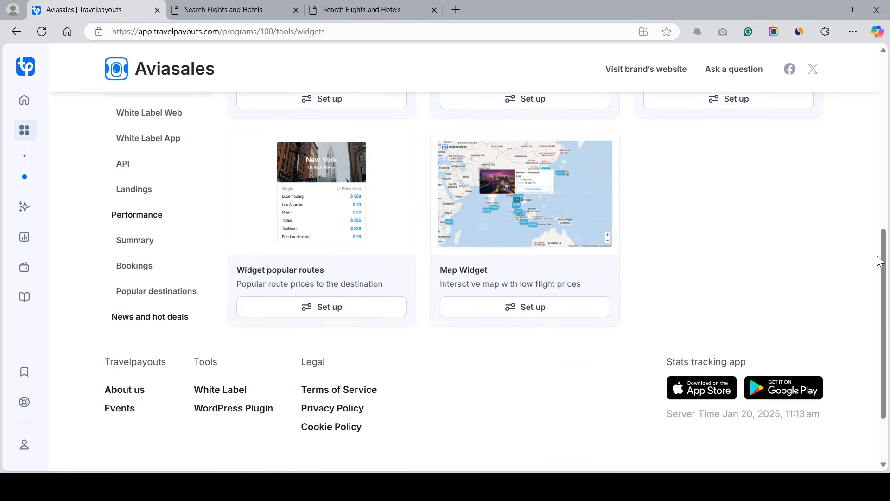
pyautogui.scroll(8, 288, 232)
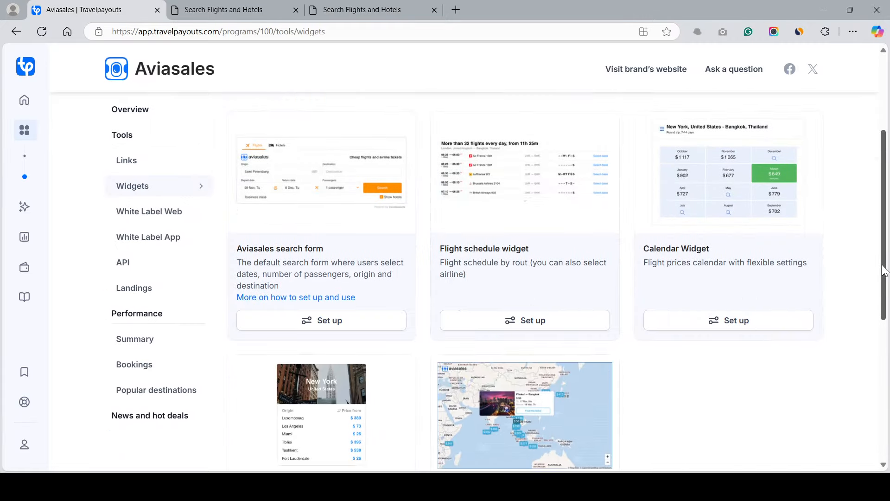
pyautogui.scroll(-2, 197, 284)
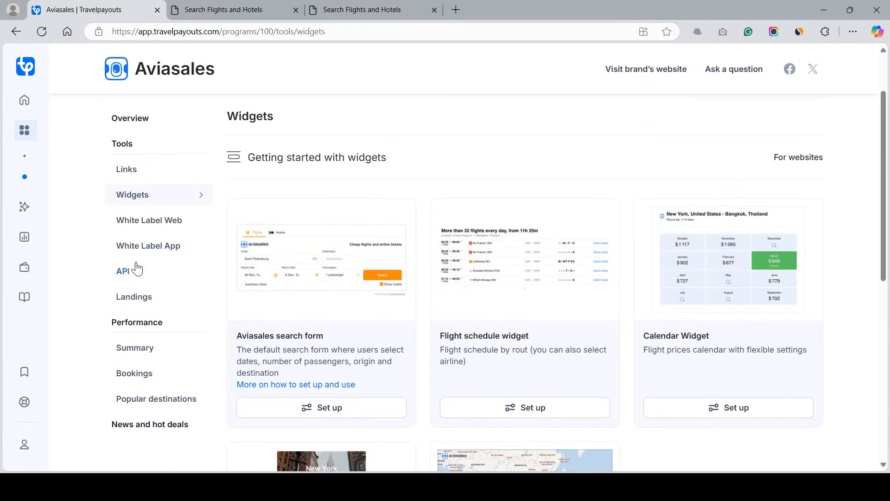
# Go to the Aviasales White Label Web page and open the flights.vermabrothers.in white label for editing
pyautogui.click(131, 225)
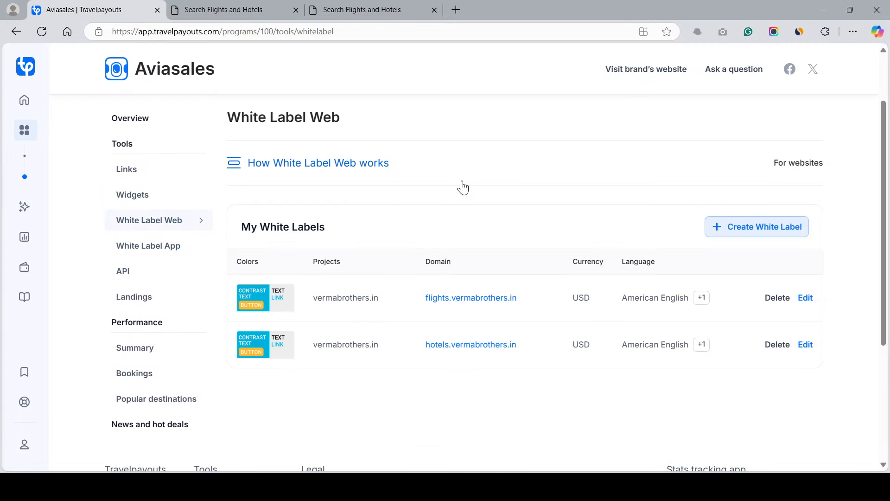
pyautogui.scroll(-2, 460, 185)
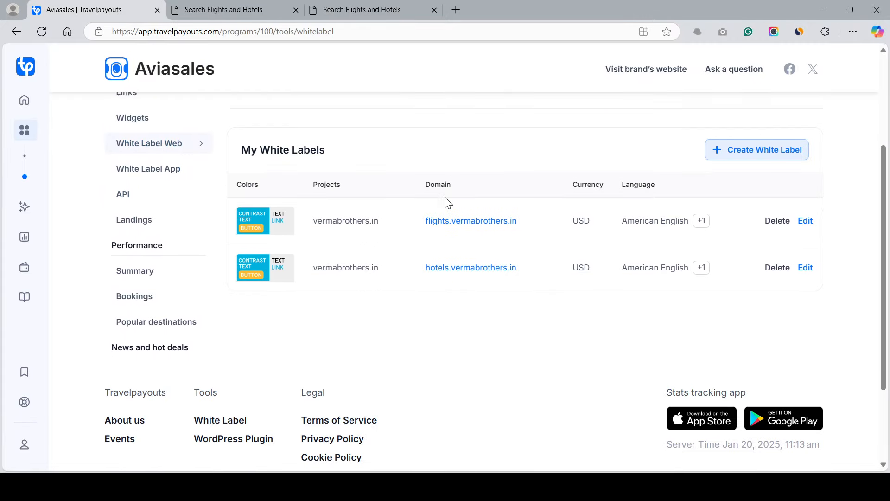
pyautogui.click(806, 222)
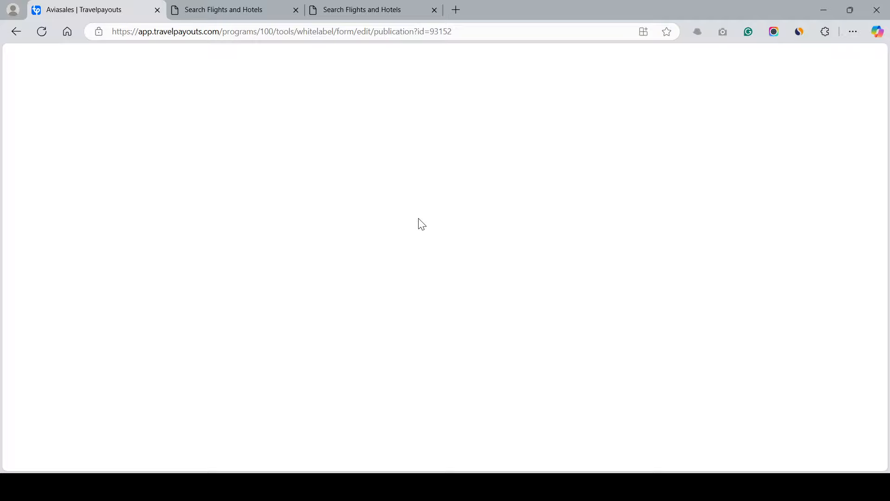
pyautogui.click(231, 9)
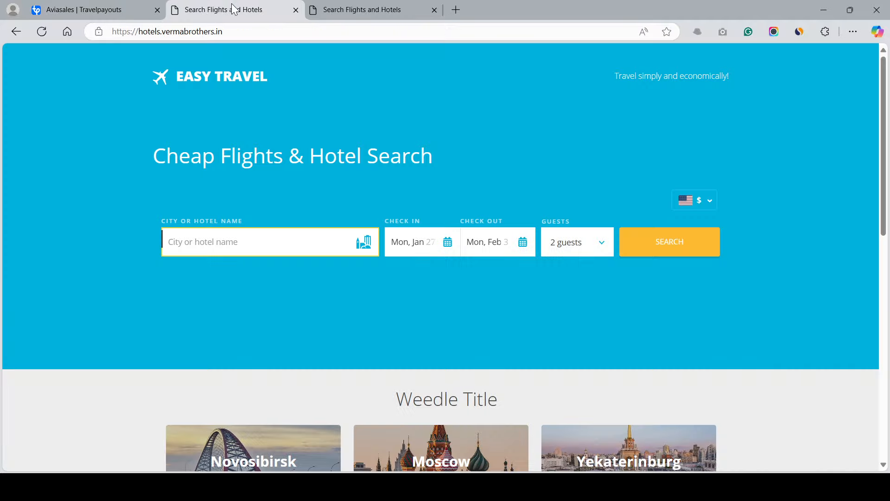
pyautogui.click(95, 8)
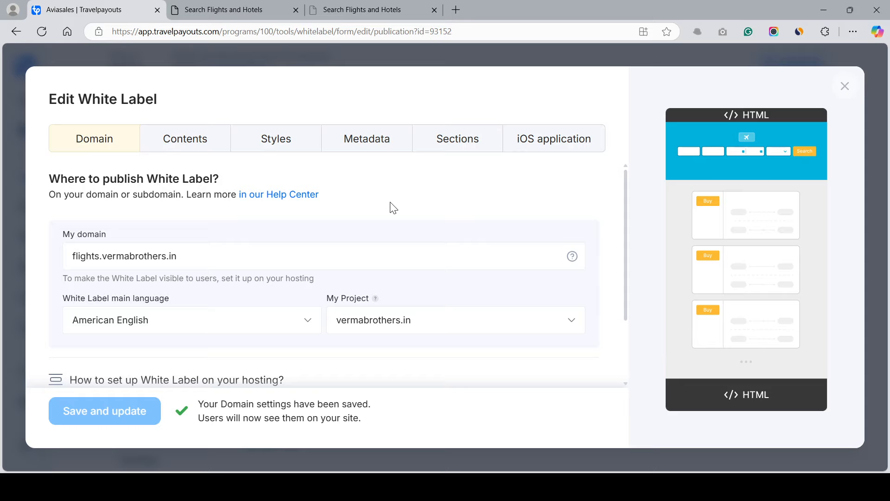
# Look through the flights white label's Domain, Styles, Metadata, Sections and iOS application settings, finishing back on Domain
pyautogui.scroll(-2, 250, 188)
pyautogui.scroll(2, 203, 186)
pyautogui.click(276, 147)
pyautogui.click(363, 143)
pyautogui.click(465, 146)
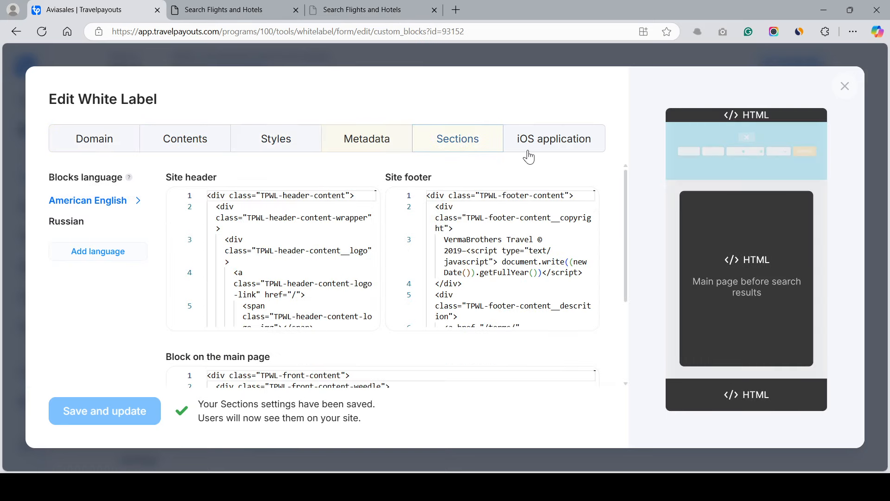
pyautogui.click(567, 147)
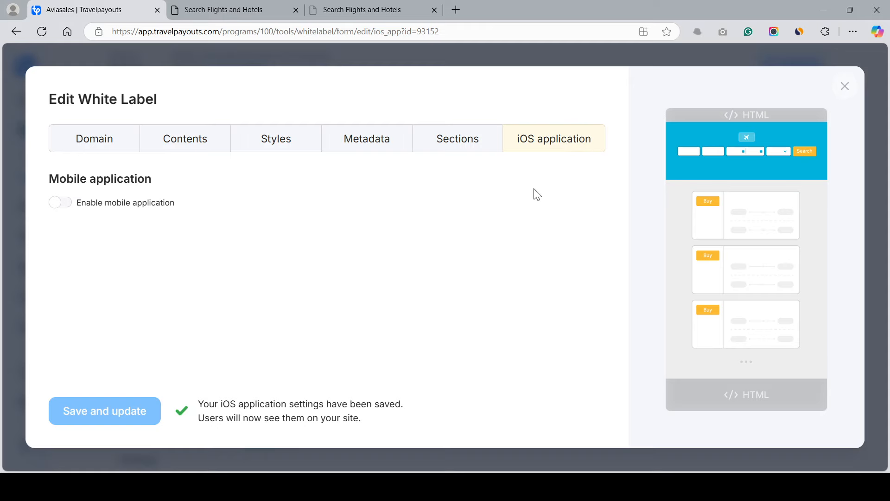
pyautogui.click(101, 145)
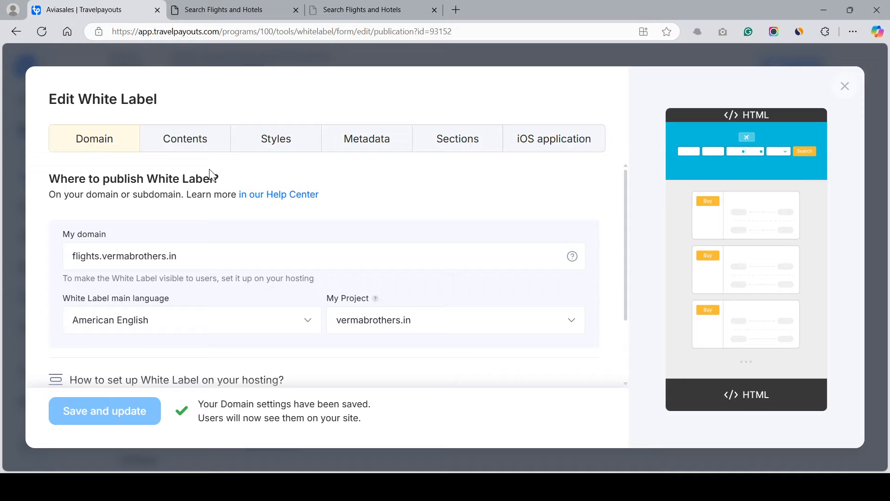
# Review the hotels white label site from its header through the destination cards and check its language and currency selector
pyautogui.click(242, 9)
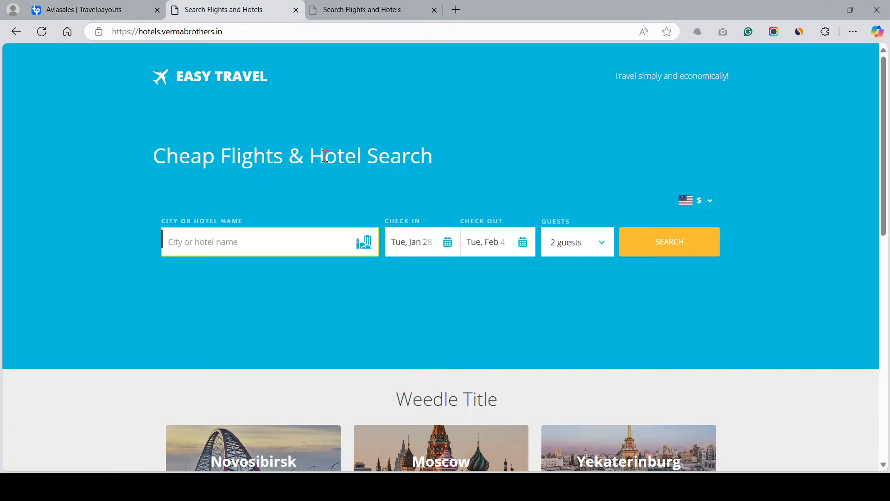
pyautogui.scroll(-7, 330, 165)
pyautogui.scroll(-3, 330, 165)
pyautogui.scroll(10, 328, 174)
pyautogui.scroll(-5, 489, 163)
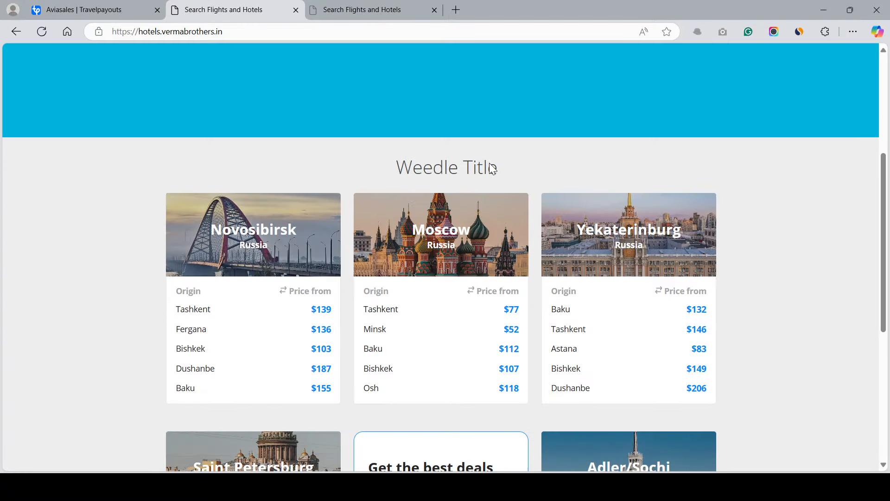
pyautogui.scroll(5, 661, 201)
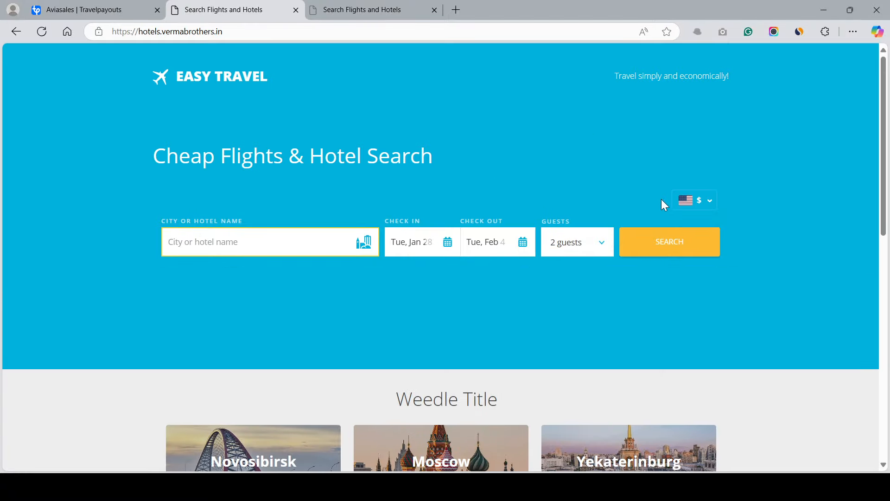
pyautogui.click(701, 203)
pyautogui.click(775, 202)
# Go back to the white label editor and look over the Domain settings down to the iframe embedding section
pyautogui.click(95, 9)
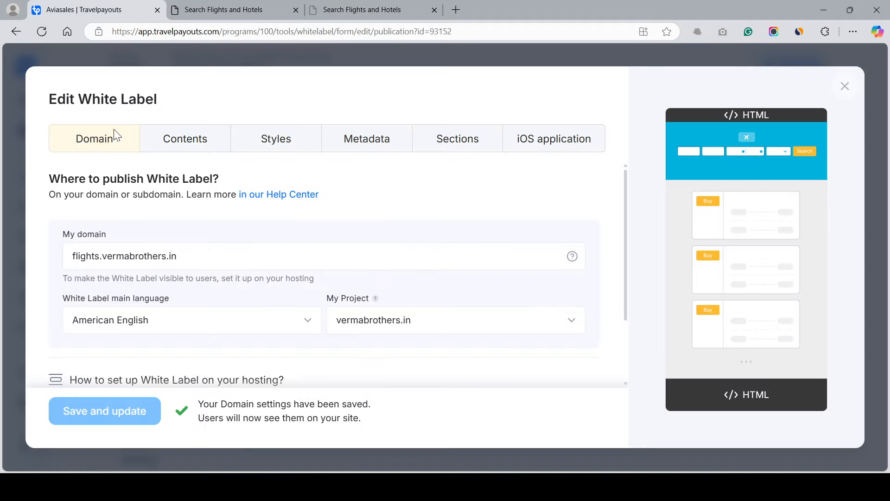
pyautogui.scroll(-2, 232, 271)
pyautogui.scroll(2, 230, 274)
pyautogui.scroll(-2, 183, 216)
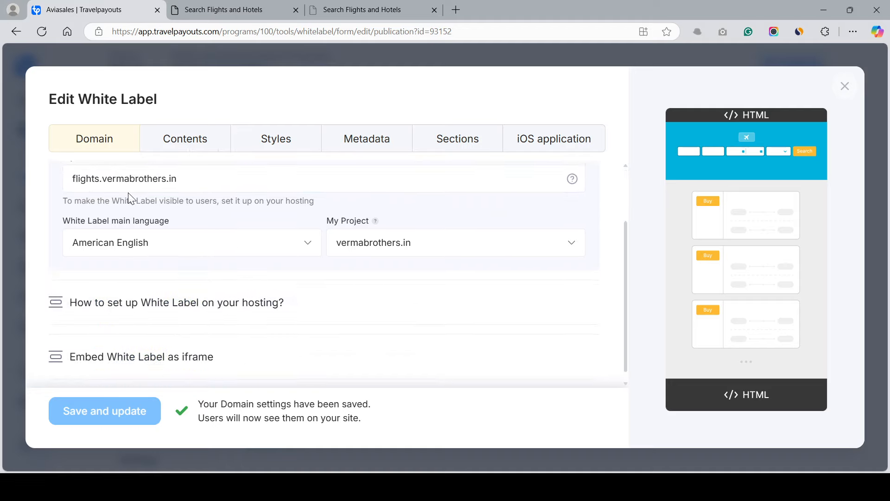
pyautogui.scroll(2, 199, 227)
# Check the domain field and the main language list, and select vermabrothers.in as the white label's project
pyautogui.click(153, 248)
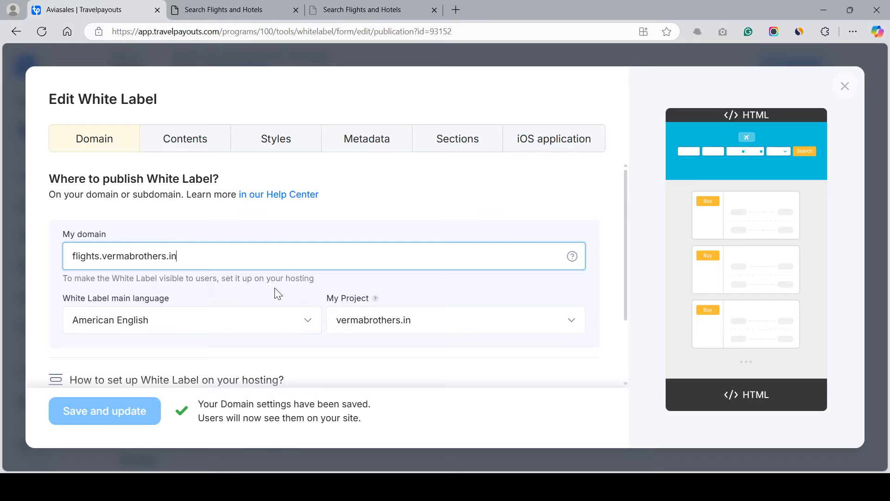
pyautogui.click(236, 329)
pyautogui.click(236, 328)
pyautogui.click(466, 330)
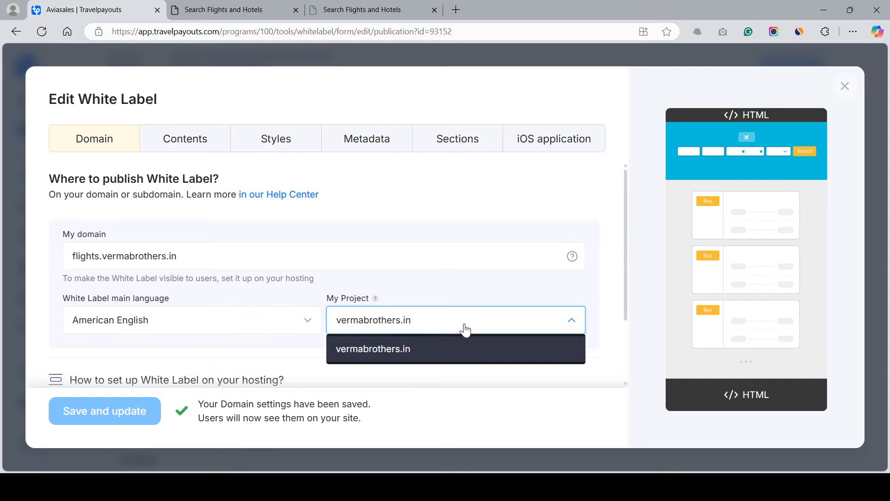
pyautogui.click(427, 357)
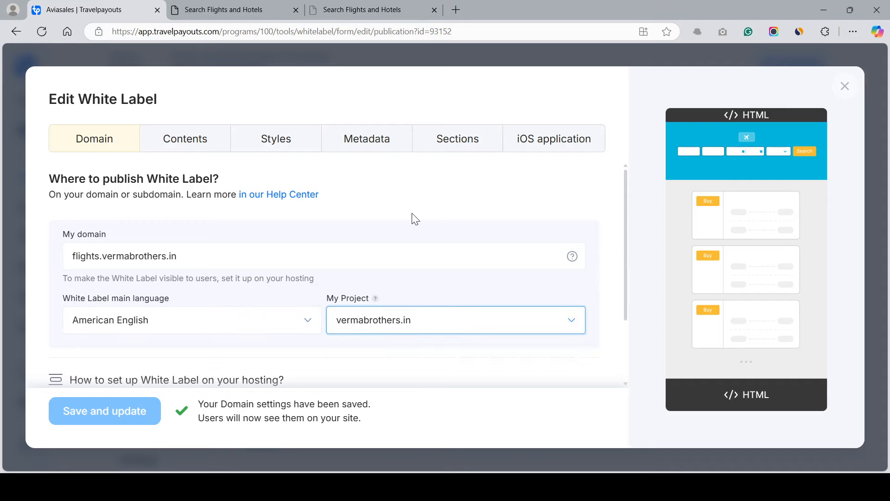
# Expand the instructions for setting up White Label on hosting, read the main domain and subdomain directions, and collapse them
pyautogui.scroll(-2, 435, 218)
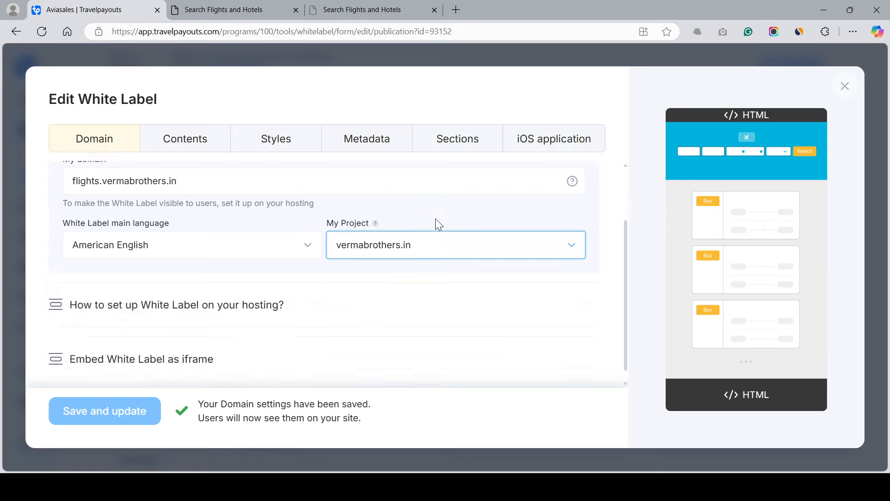
pyautogui.click(164, 297)
pyautogui.scroll(-3, 208, 278)
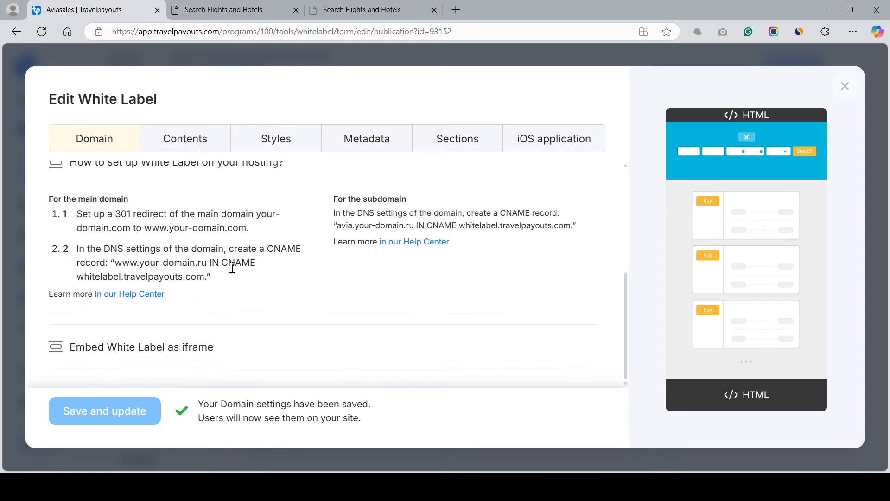
pyautogui.scroll(2, 232, 269)
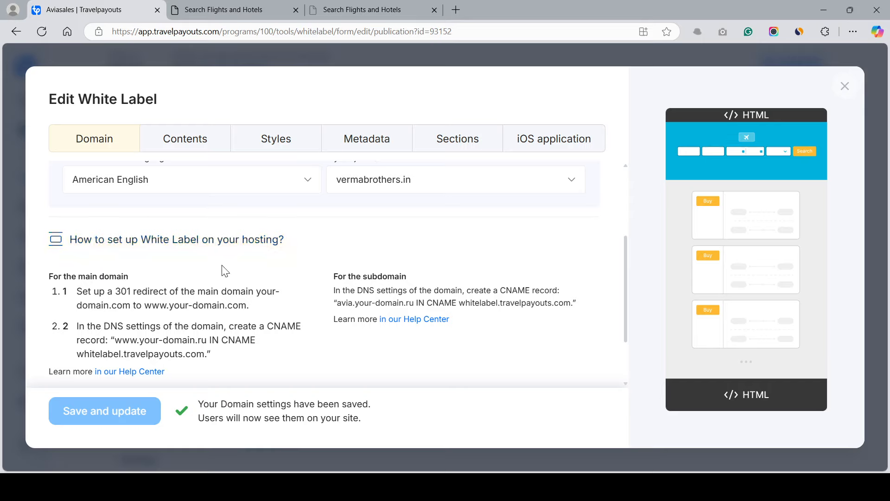
pyautogui.click(200, 240)
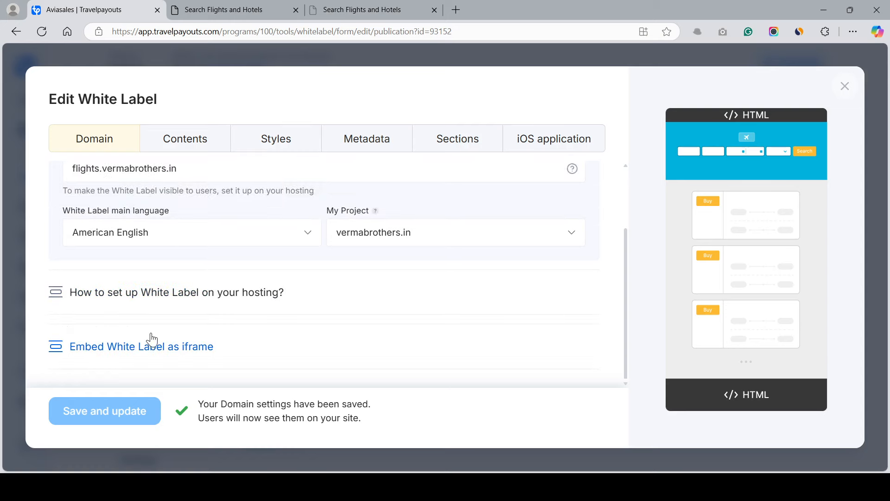
# Expand the section on embedding the White Label as an iframe and view its script code
pyautogui.click(149, 348)
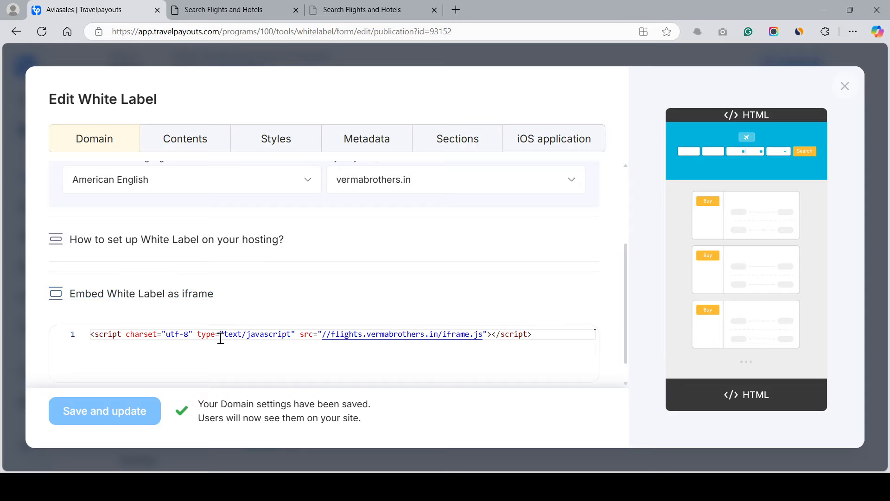
pyautogui.scroll(3, 176, 170)
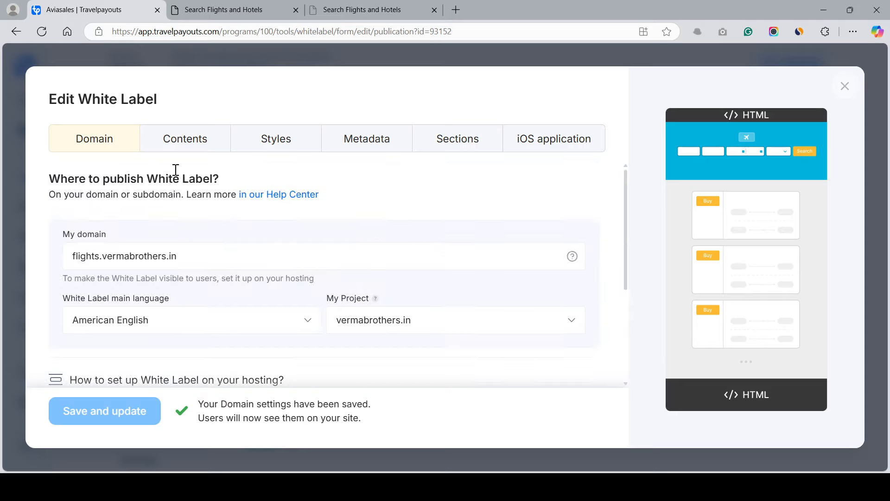
# Check the Contents settings, switch the Hotels search tab on and off again, and look over the language, currency and prefilled content options
pyautogui.click(182, 139)
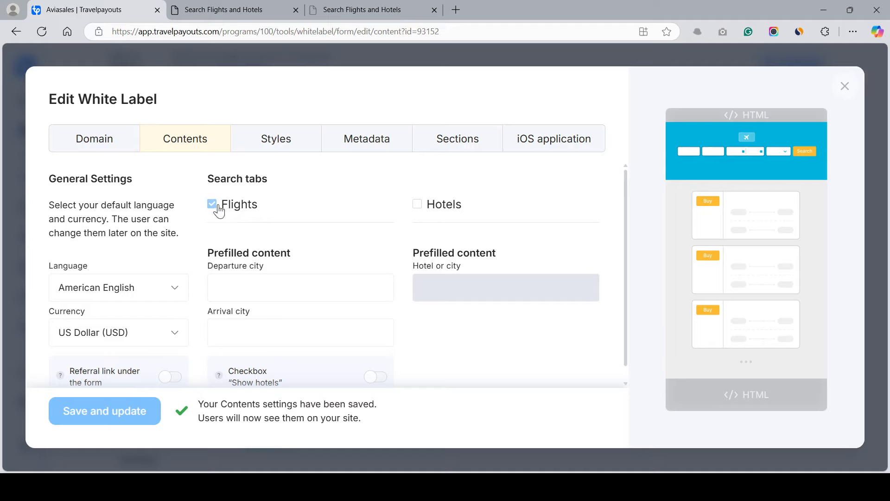
pyautogui.click(418, 205)
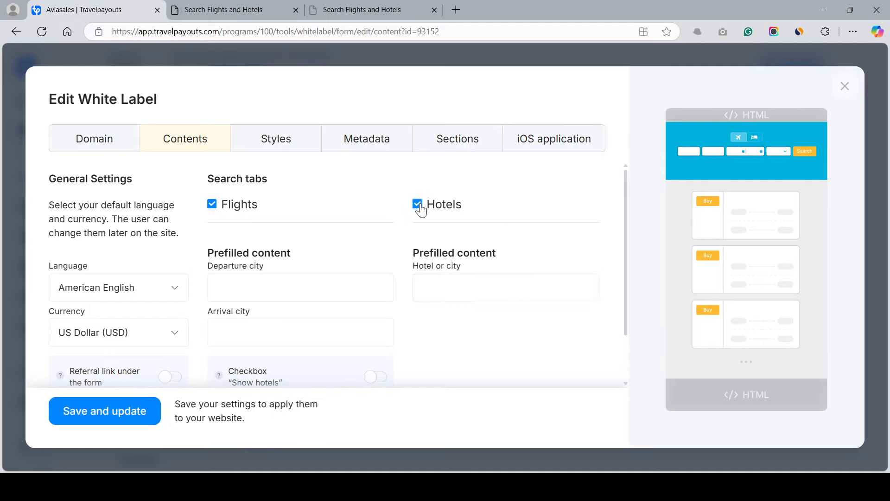
pyautogui.click(418, 204)
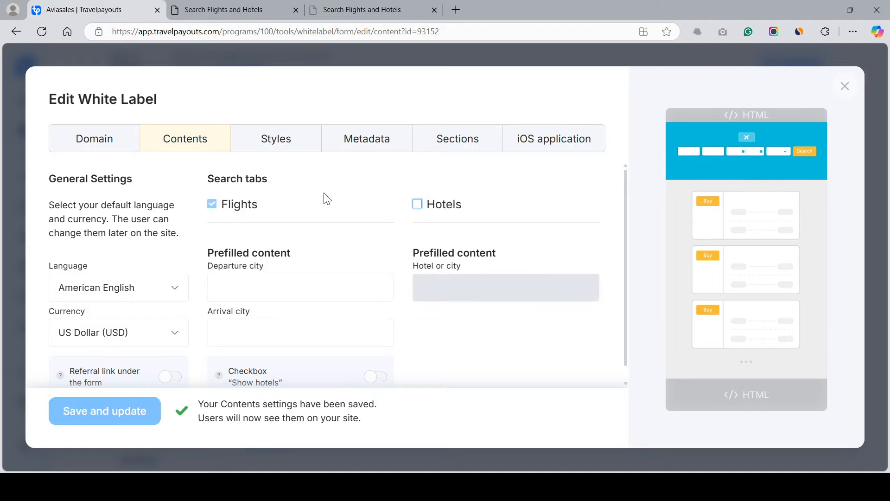
pyautogui.scroll(-1, 328, 197)
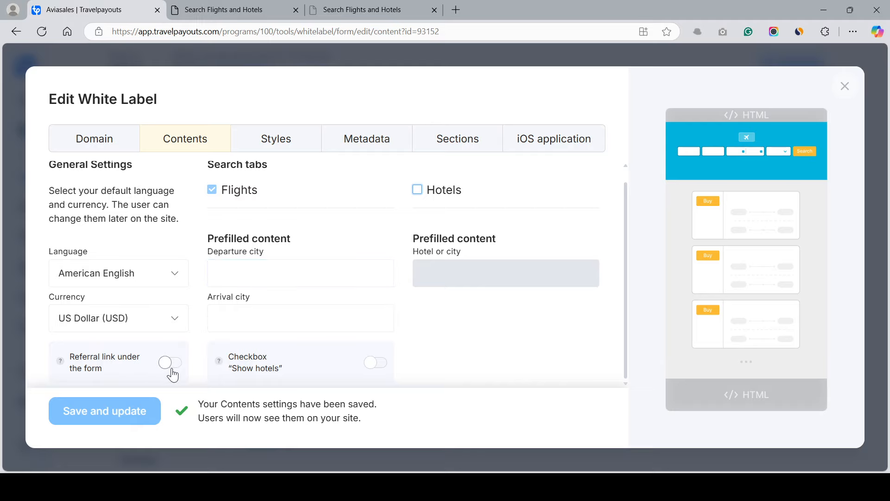
pyautogui.scroll(1, 325, 223)
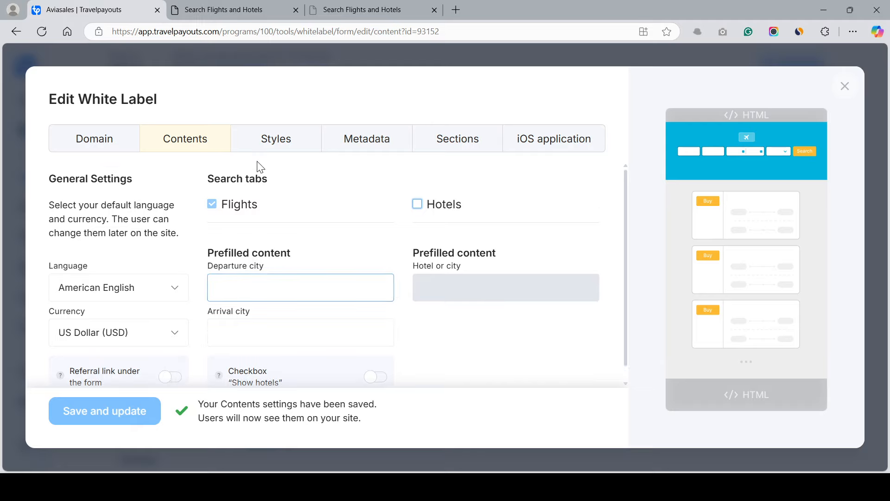
# Look over the Styles settings, from the themes to the page, search bar and button colours and the custom CSS
pyautogui.click(280, 147)
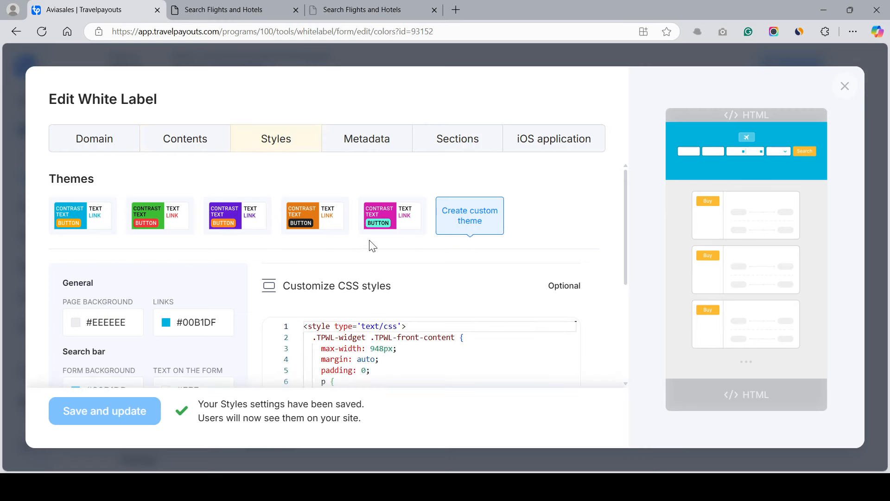
pyautogui.scroll(-3, 293, 278)
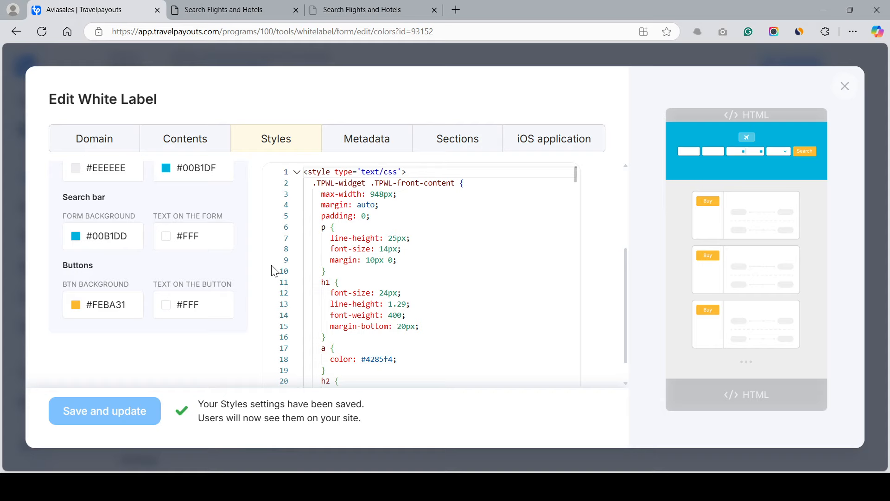
pyautogui.scroll(3, 245, 258)
pyautogui.scroll(-2, 239, 282)
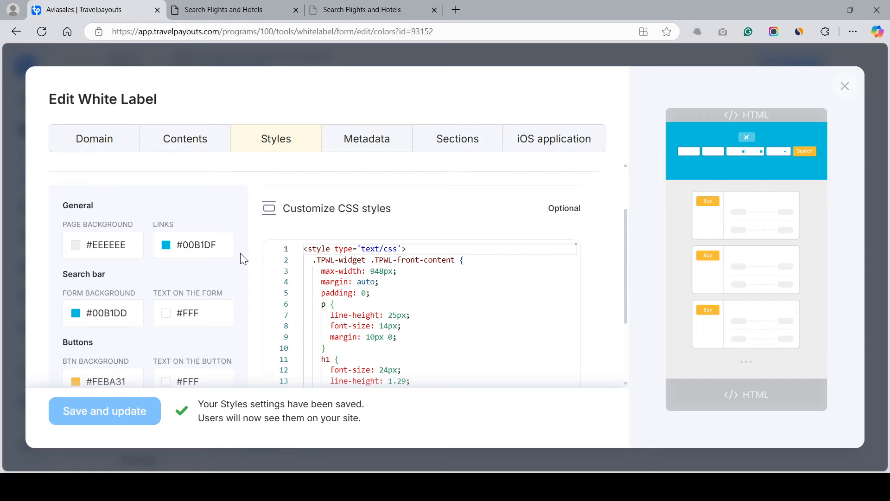
# Examine the American English metadata code for the white label's main page
pyautogui.click(375, 145)
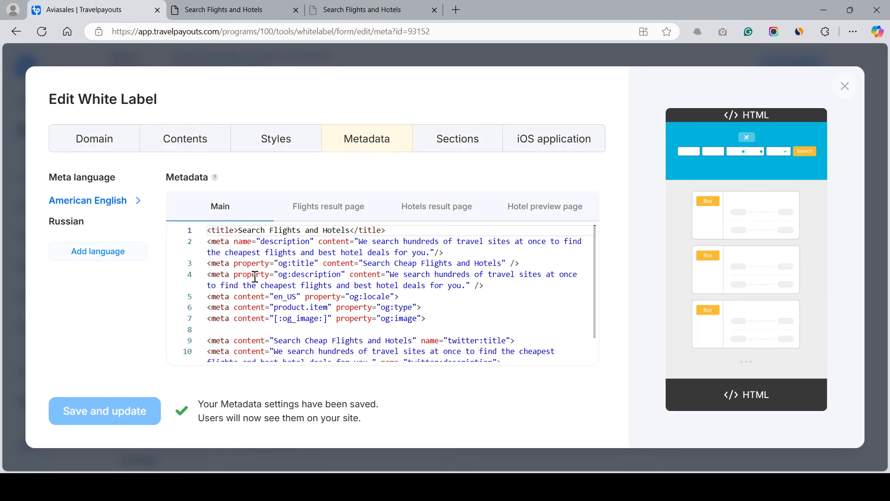
pyautogui.scroll(-1, 255, 277)
pyautogui.scroll(1, 257, 278)
# Go to the Sections settings and read the site footer code, including its copyright and policy links
pyautogui.click(455, 139)
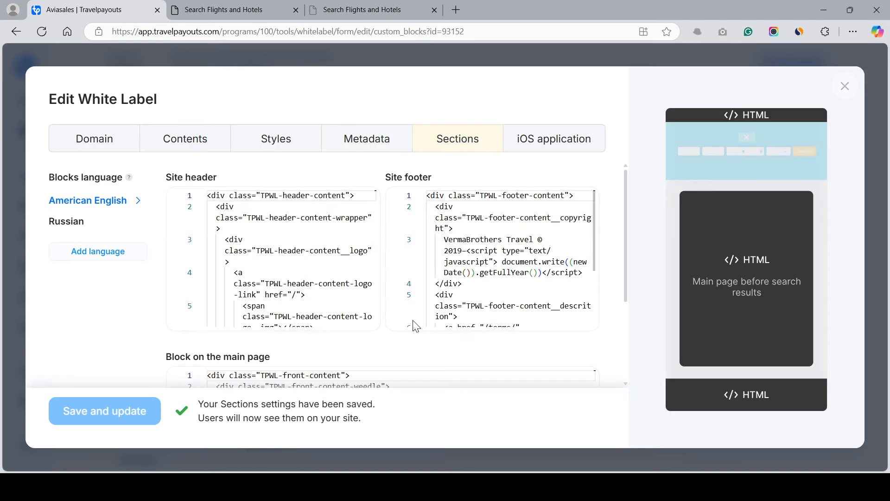
pyautogui.scroll(-2, 519, 268)
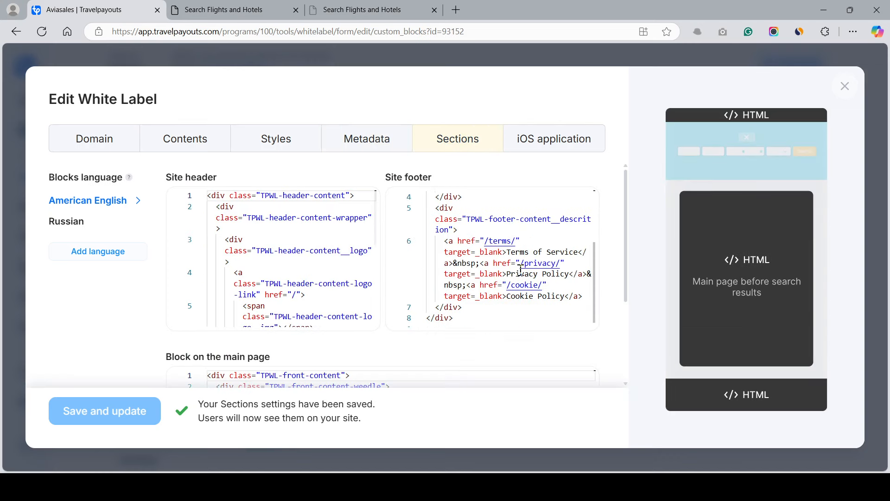
pyautogui.scroll(2, 521, 269)
pyautogui.scroll(-3, 522, 271)
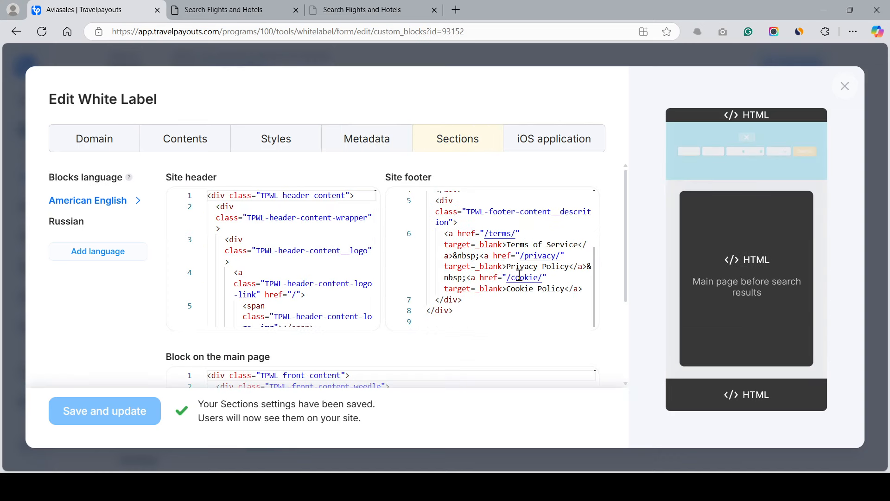
pyautogui.scroll(2, 519, 274)
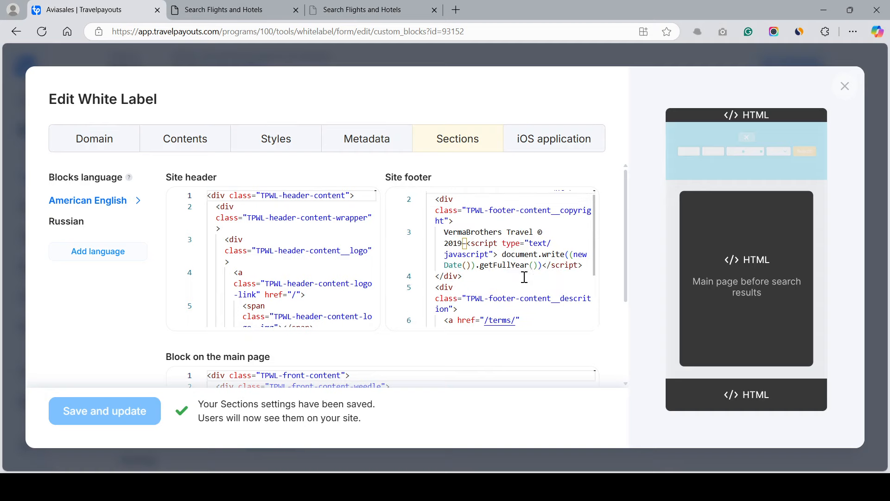
pyautogui.scroll(1, 472, 255)
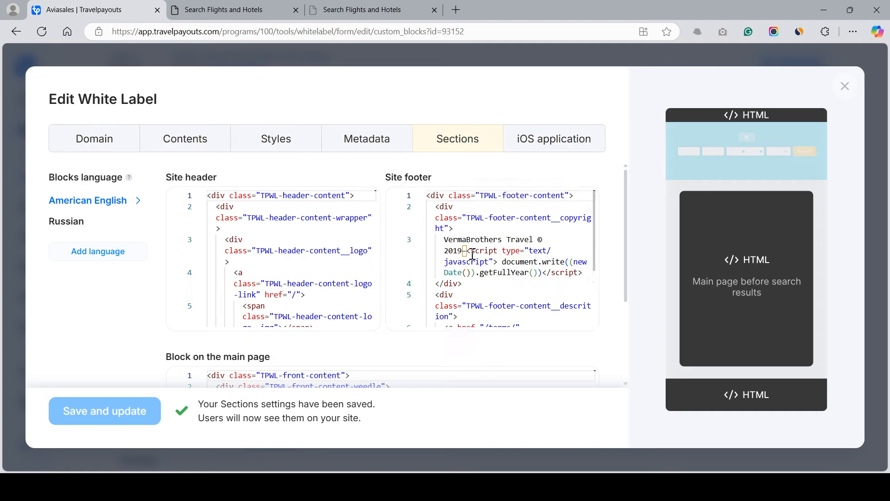
# Highlight the company name in the footer's copyright line and read through the site header code
pyautogui.moveTo(449, 239); pyautogui.dragTo(536, 239)
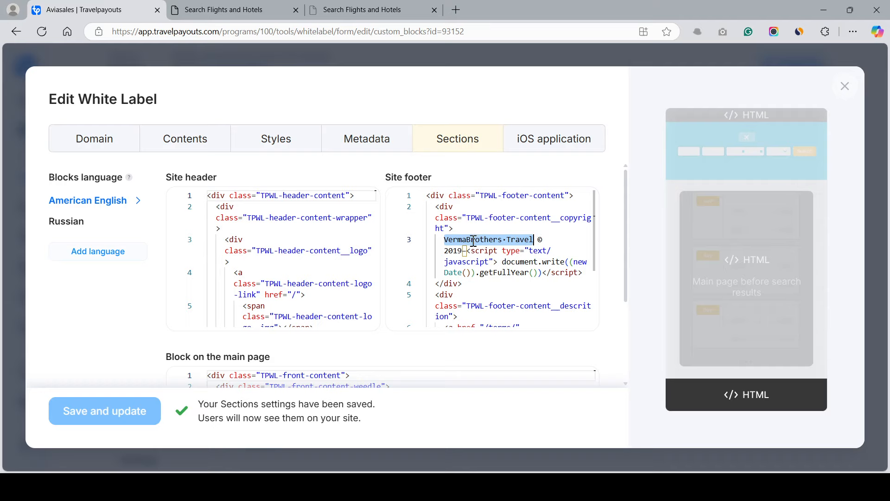
pyautogui.click(496, 261)
pyautogui.click(473, 238)
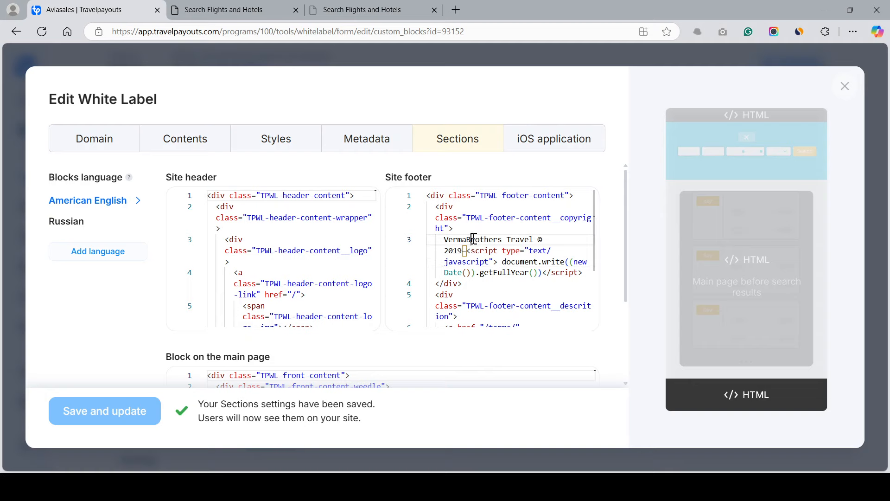
pyautogui.scroll(-2, 510, 262)
pyautogui.scroll(2, 510, 262)
pyautogui.scroll(-5, 309, 274)
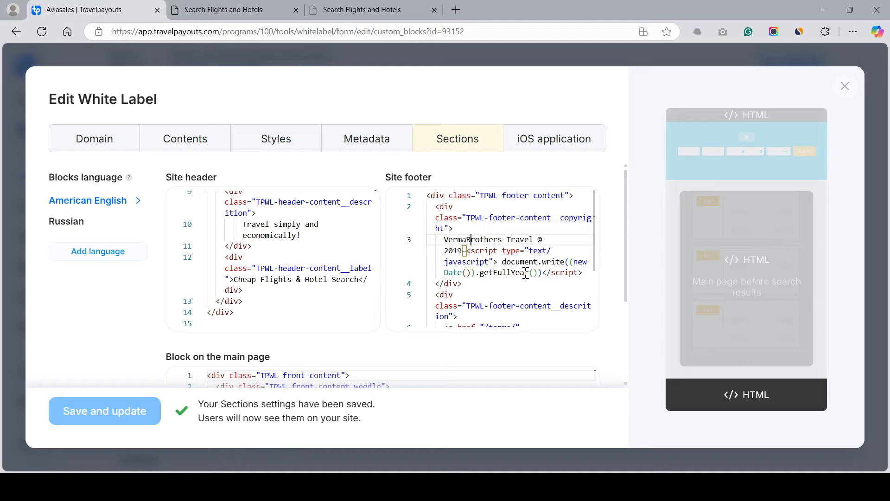
# Check the iOS application settings and return to the Domain settings
pyautogui.click(550, 139)
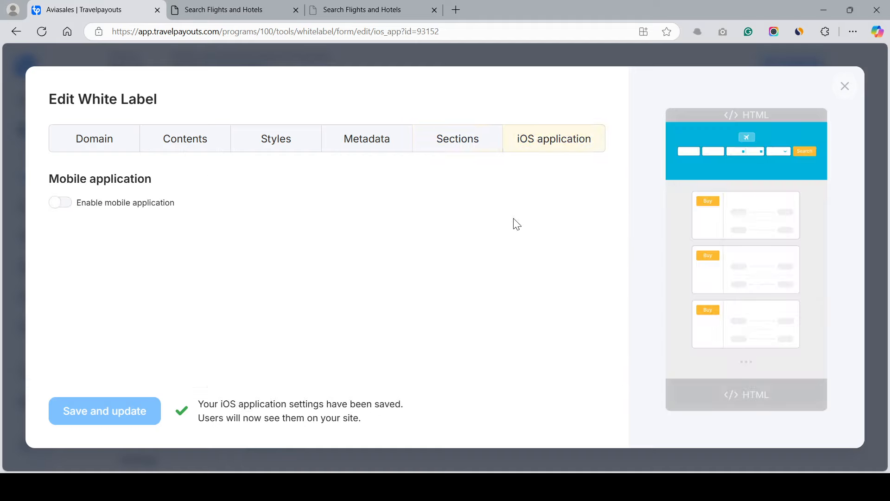
pyautogui.click(95, 140)
pyautogui.click(555, 150)
pyautogui.click(101, 148)
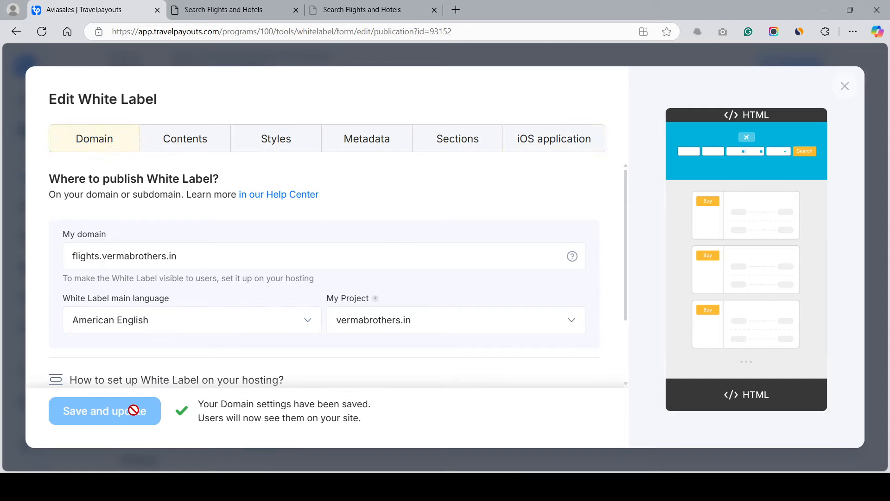
# Reload the hotels white label site, then return to the editor and look over the Domain settings
pyautogui.click(258, 7)
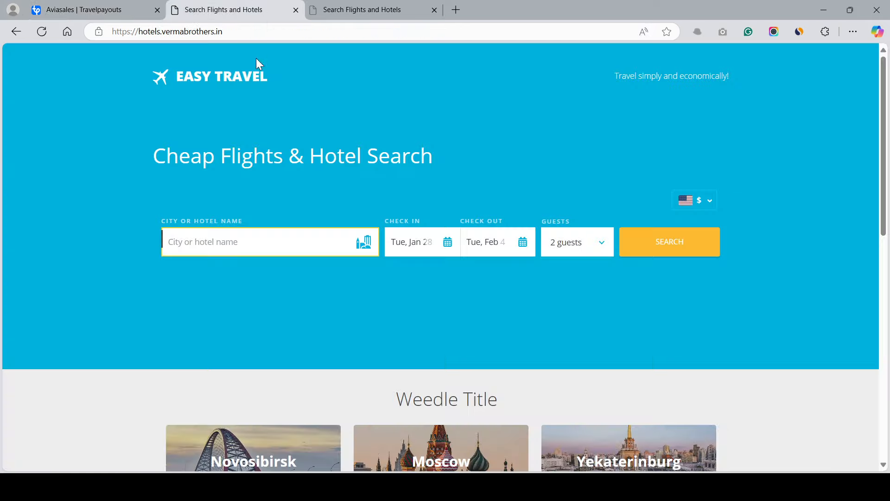
pyautogui.click(44, 32)
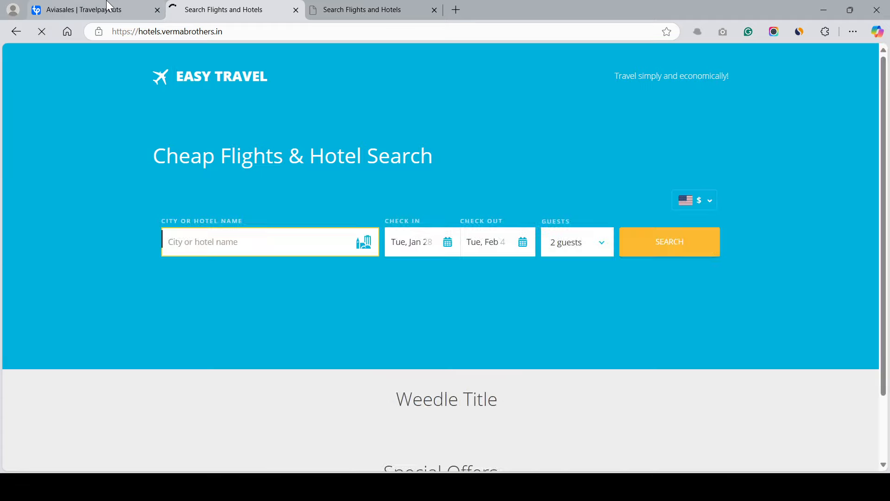
pyautogui.click(132, 11)
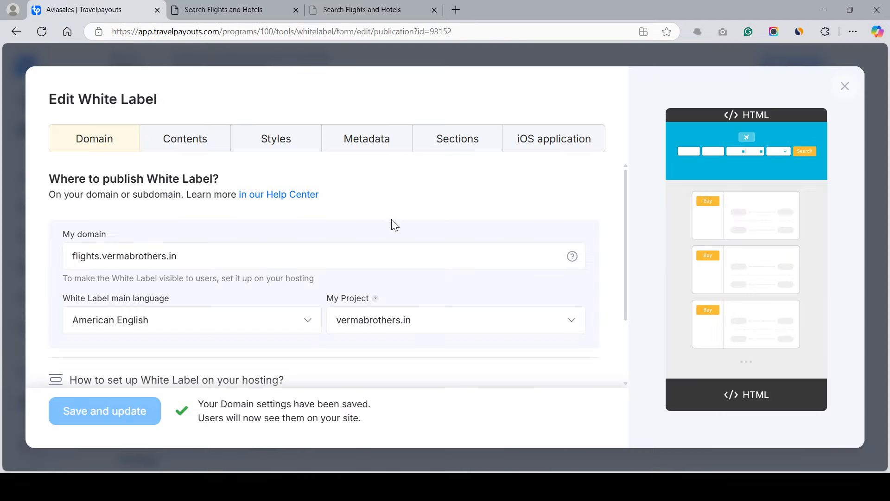
pyautogui.scroll(-2, 392, 220)
pyautogui.scroll(2, 394, 220)
# Compare the search forms of the flights.vermabrothers.in and hotels.vermabrothers.in sites
pyautogui.click(361, 10)
pyautogui.click(225, 9)
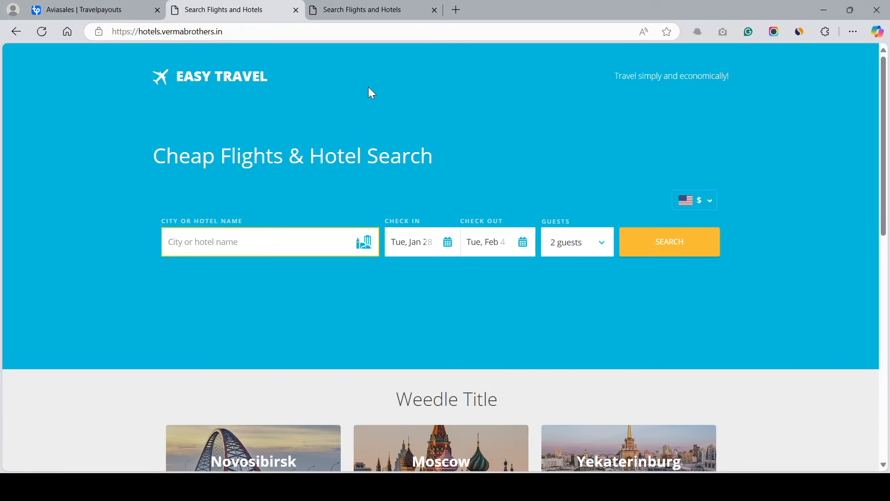
pyautogui.click(394, 9)
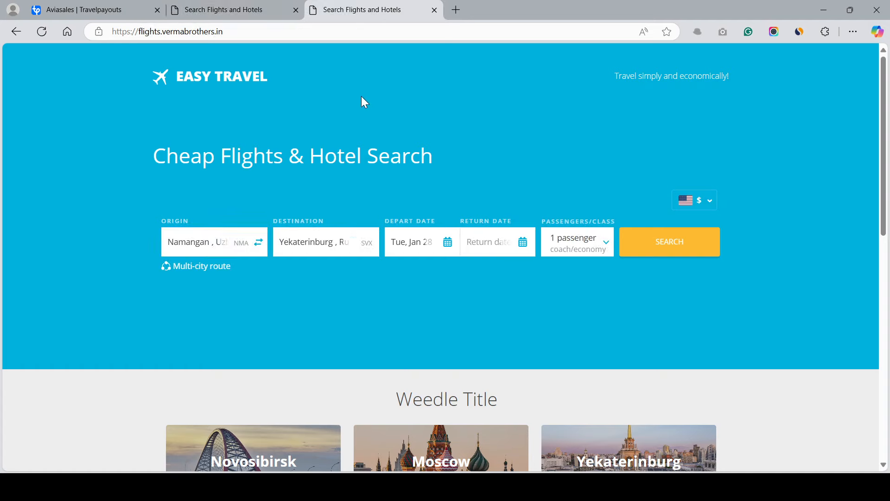
pyautogui.click(236, 8)
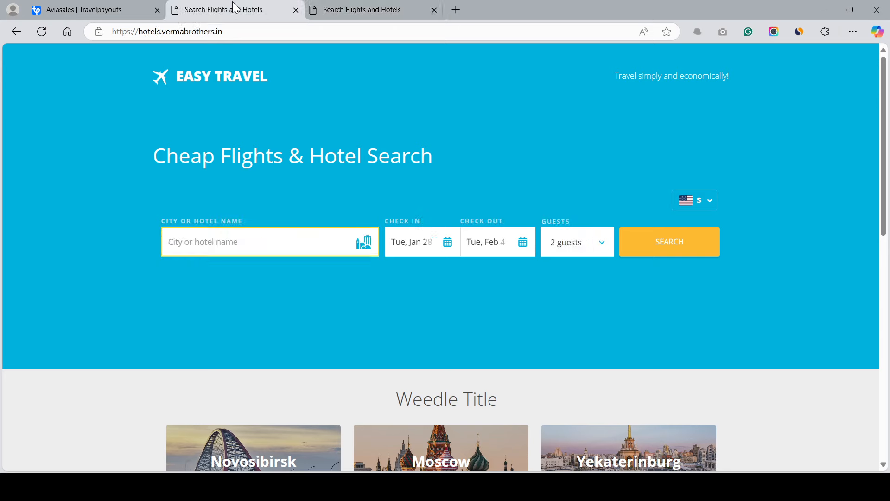
# Close the flights white label's editor and open the hotels.vermabrothers.in white label for editing
pyautogui.click(72, 9)
pyautogui.click(845, 86)
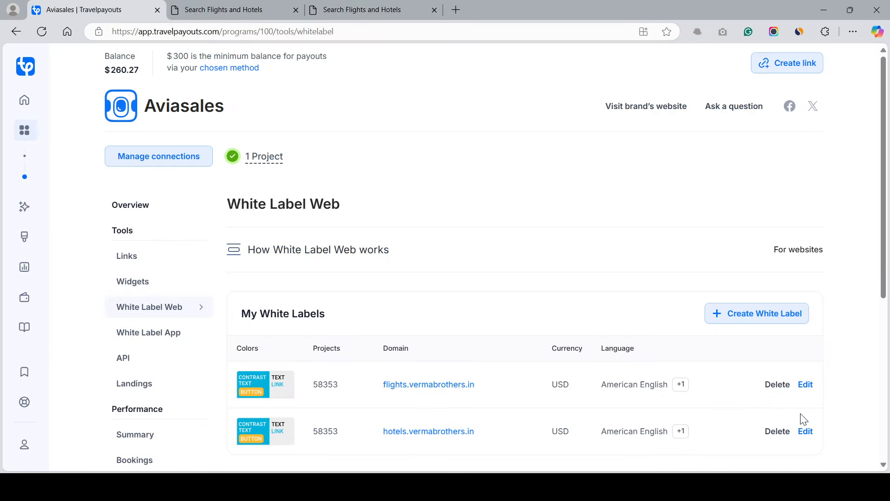
pyautogui.scroll(-2, 504, 381)
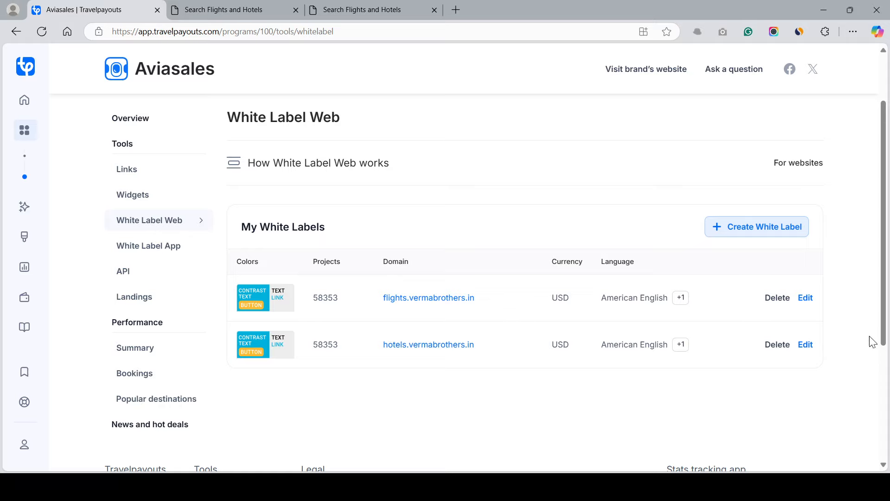
pyautogui.click(807, 345)
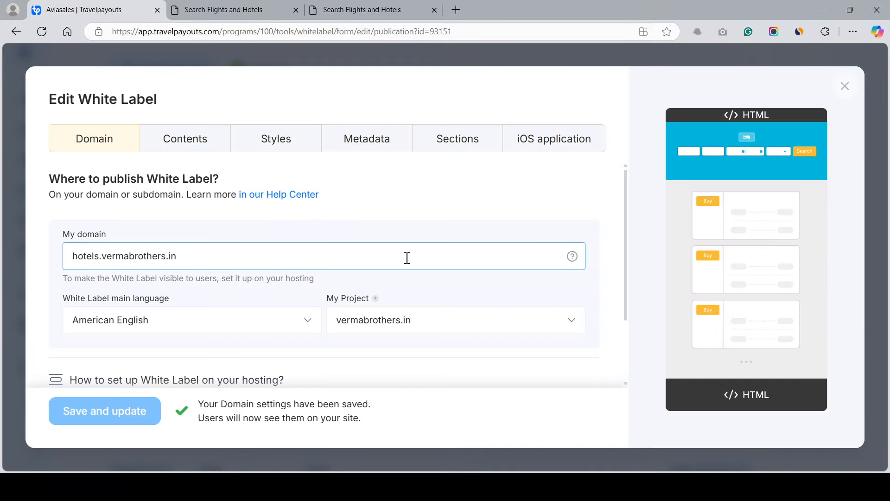
# Review the hotels white label's Contents, Styles, Metadata, Sections and iOS application settings
pyautogui.click(169, 134)
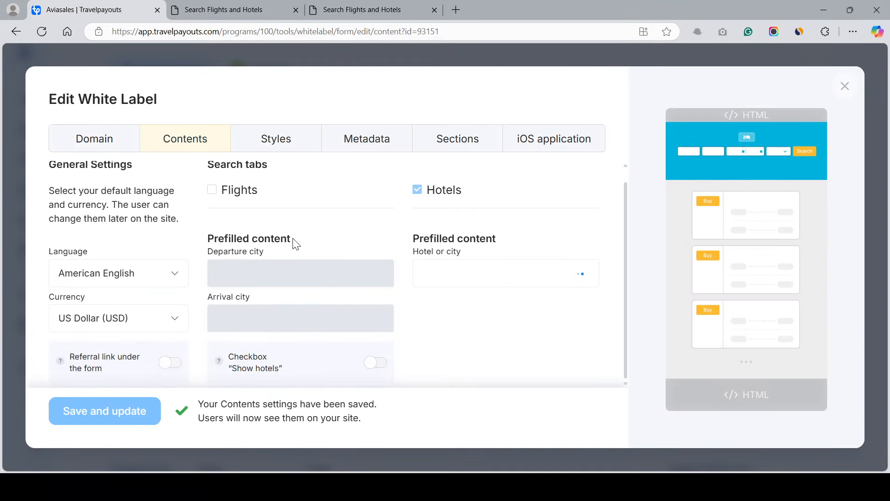
pyautogui.click(278, 145)
pyautogui.click(364, 149)
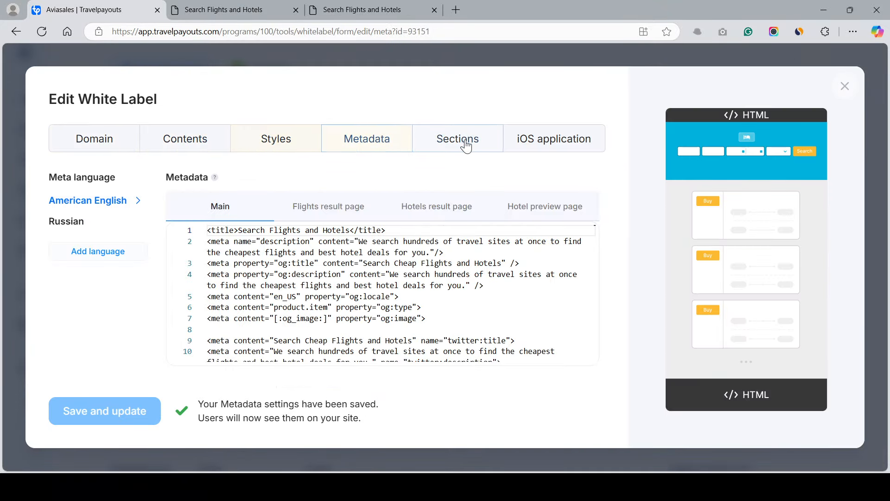
pyautogui.click(466, 145)
pyautogui.click(541, 145)
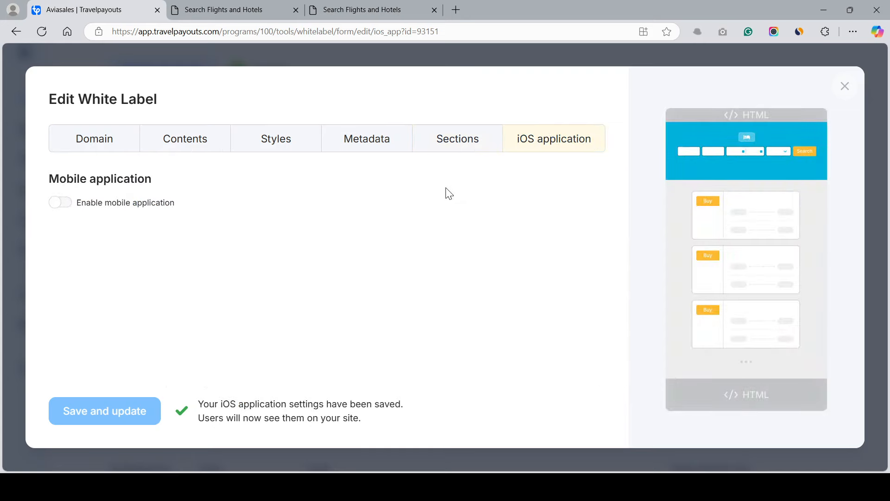
# Close the white label editor and view the destination cards on the hotels.vermabrothers.in site
pyautogui.click(843, 89)
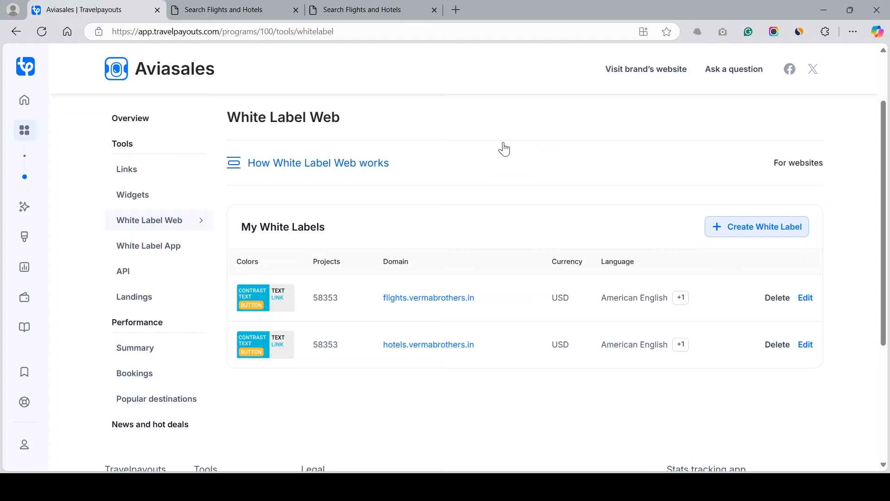
pyautogui.click(248, 9)
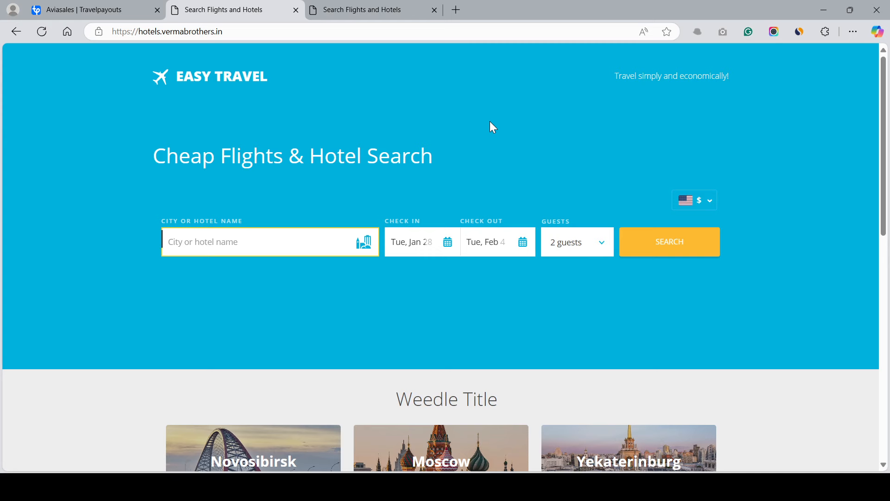
pyautogui.scroll(-5, 489, 122)
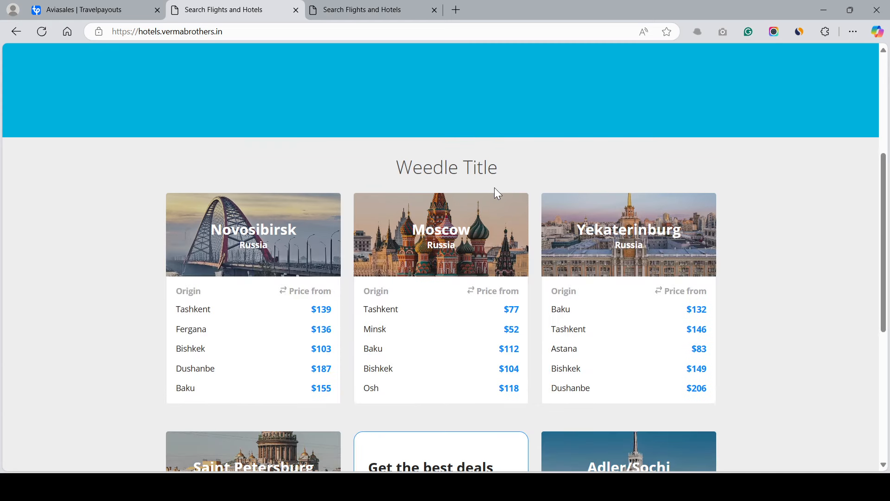